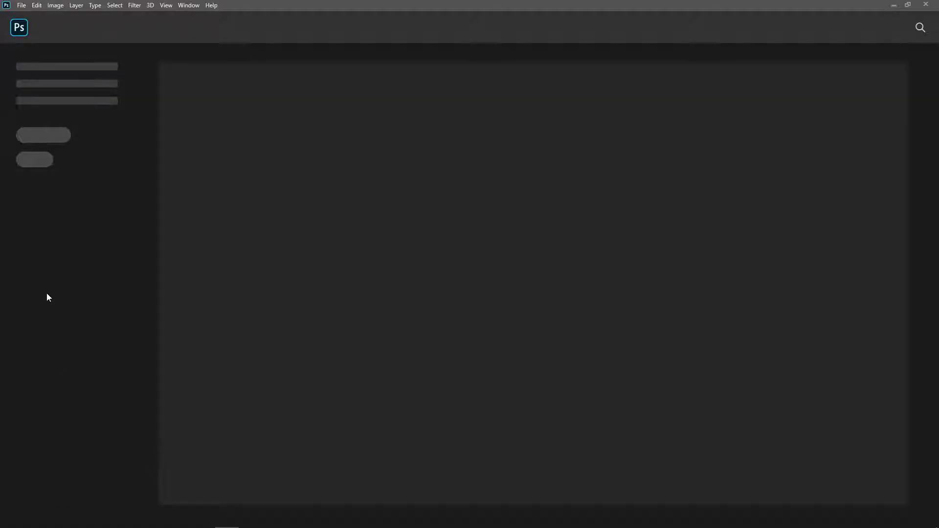
Create a new document from the Film & Video preset HDTV 1080p, 1920 x 1080 px at 72 ppi.
{"action": "left_click", "coordinate": [21, 6]}
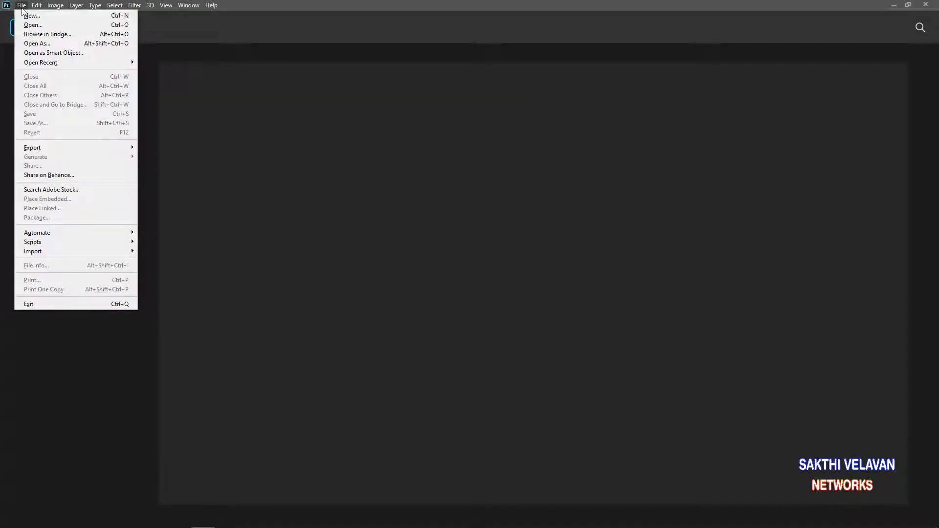
{"action": "left_click", "coordinate": [26, 19]}
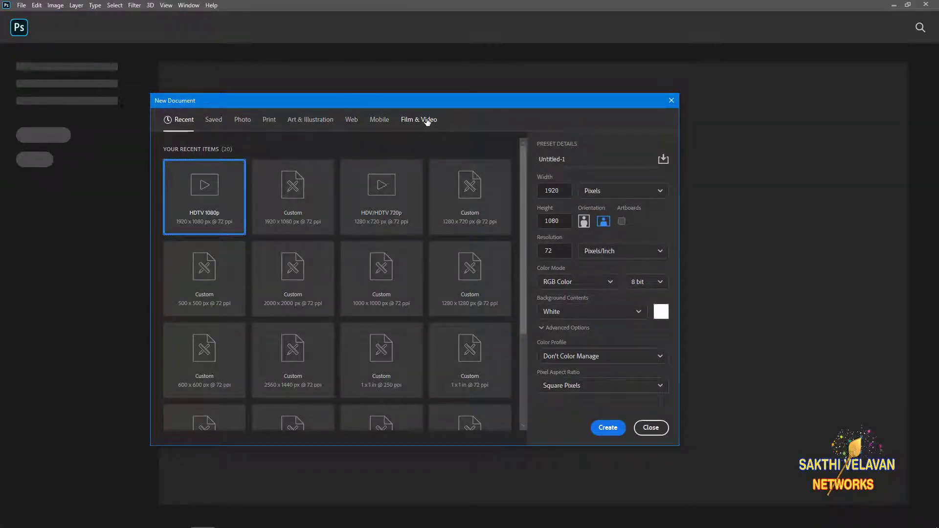
{"action": "left_click", "coordinate": [427, 122]}
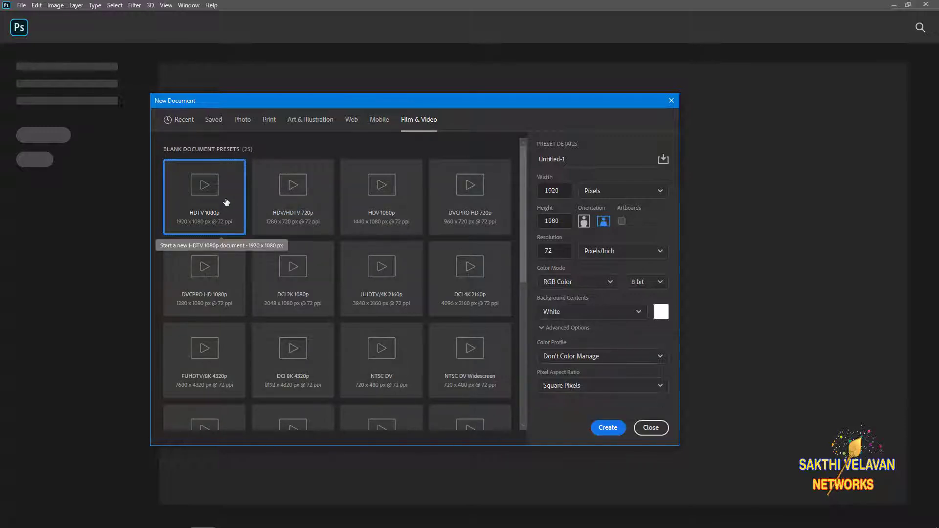
{"action": "left_click", "coordinate": [611, 429]}
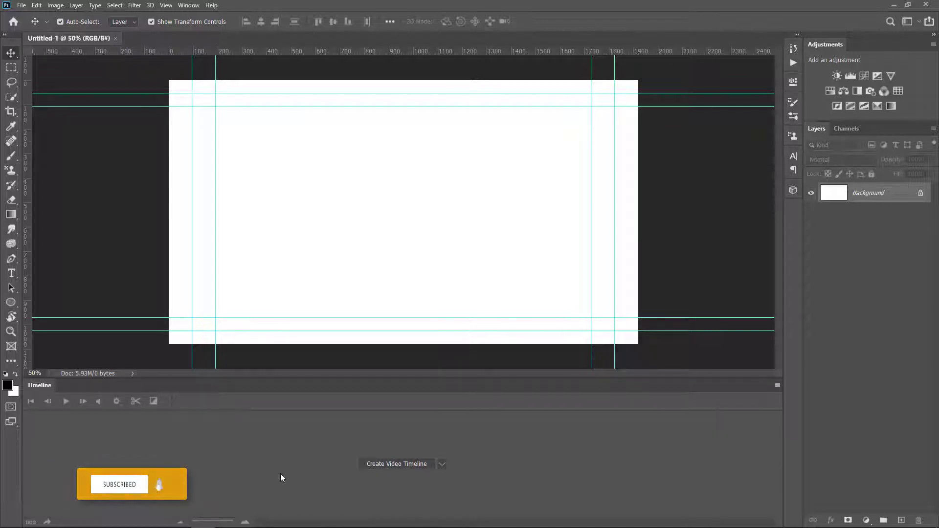
Switch the workspace to Essentials and return to the Motion workspace.
{"action": "left_click", "coordinate": [919, 22]}
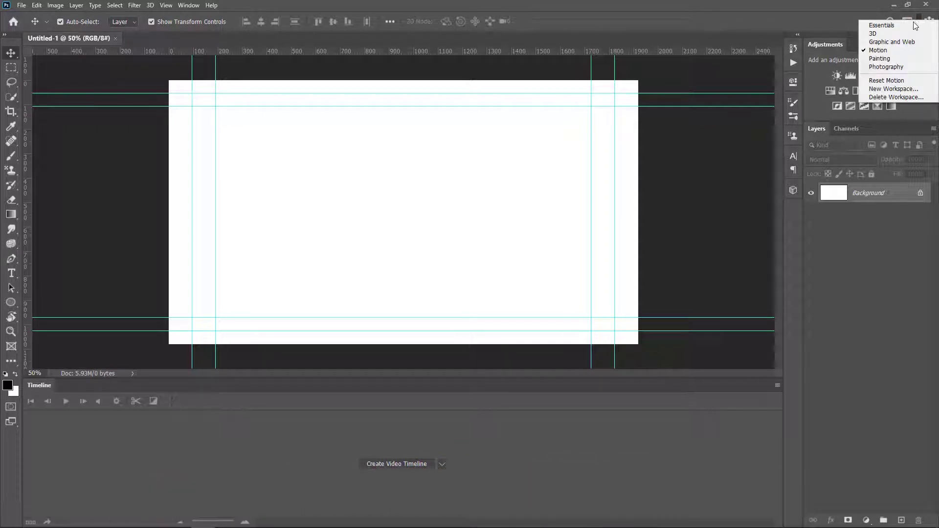
{"action": "left_click", "coordinate": [916, 25]}
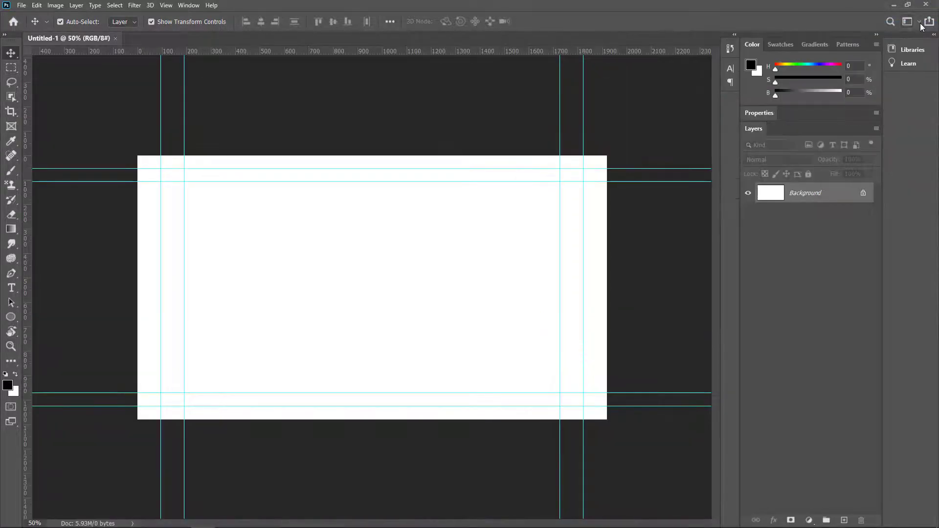
{"action": "left_click", "coordinate": [921, 23]}
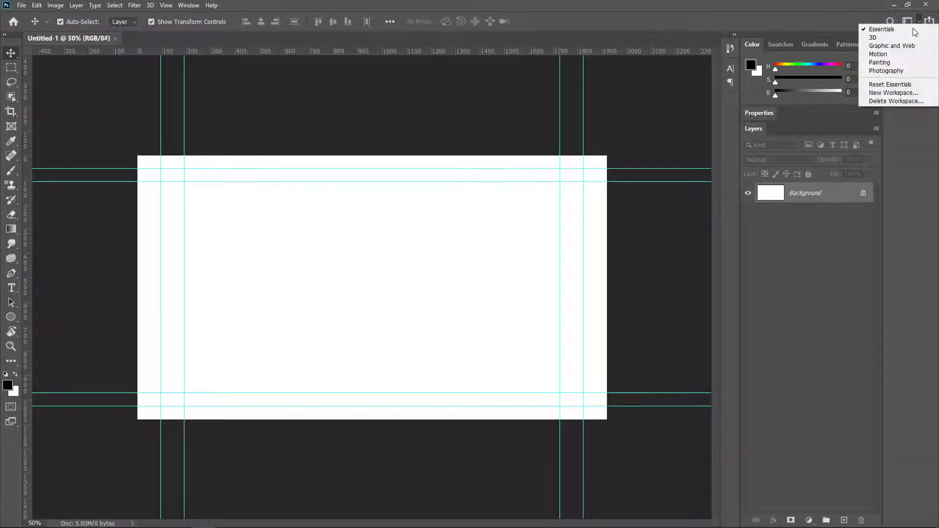
{"action": "left_click", "coordinate": [891, 55]}
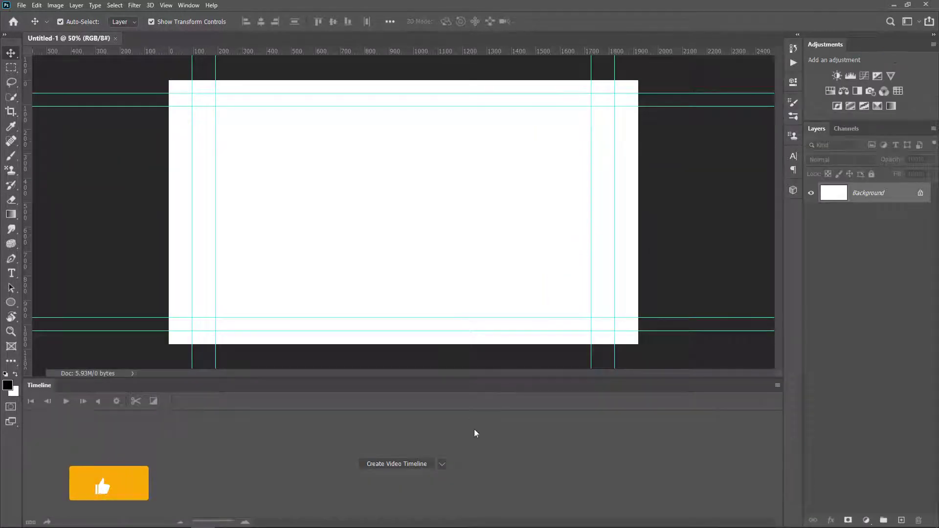
Create a video timeline and add images 1 to 5 to its video track.
{"action": "left_click", "coordinate": [388, 465]}
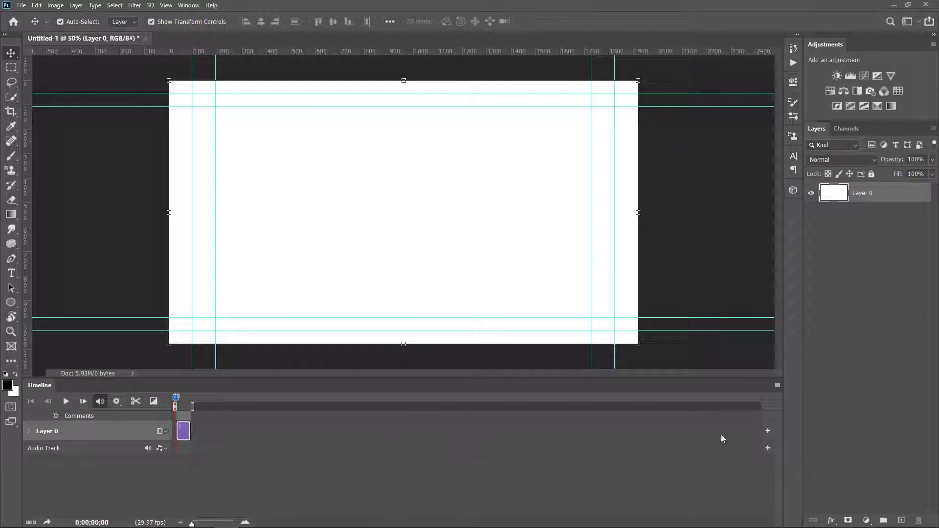
{"action": "left_click", "coordinate": [767, 430]}
{"action": "left_click", "coordinate": [126, 96]}
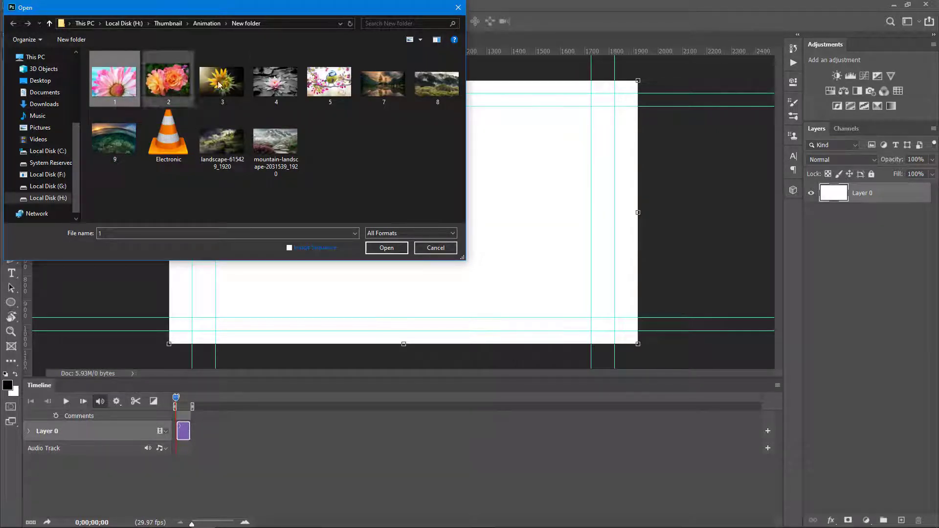
{"action": "left_click", "coordinate": [321, 88], "text": "shift"}
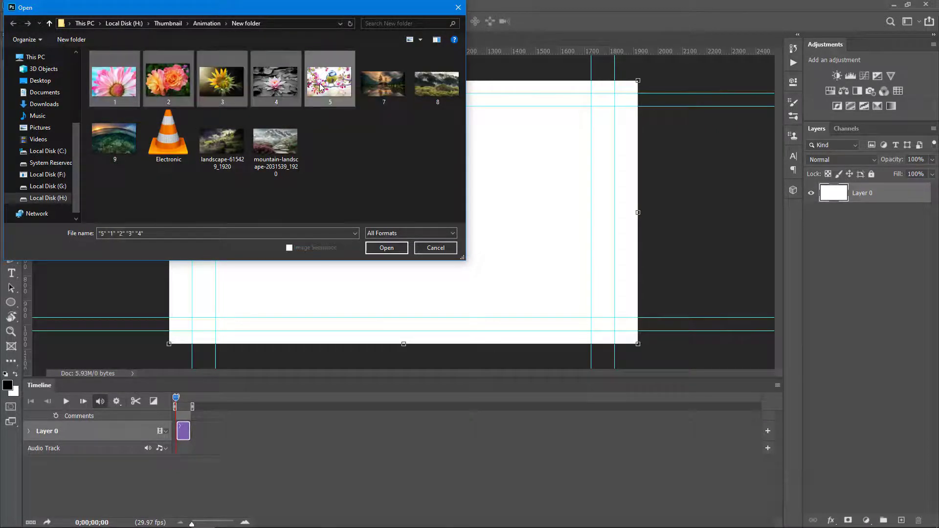
{"action": "left_click", "coordinate": [379, 248]}
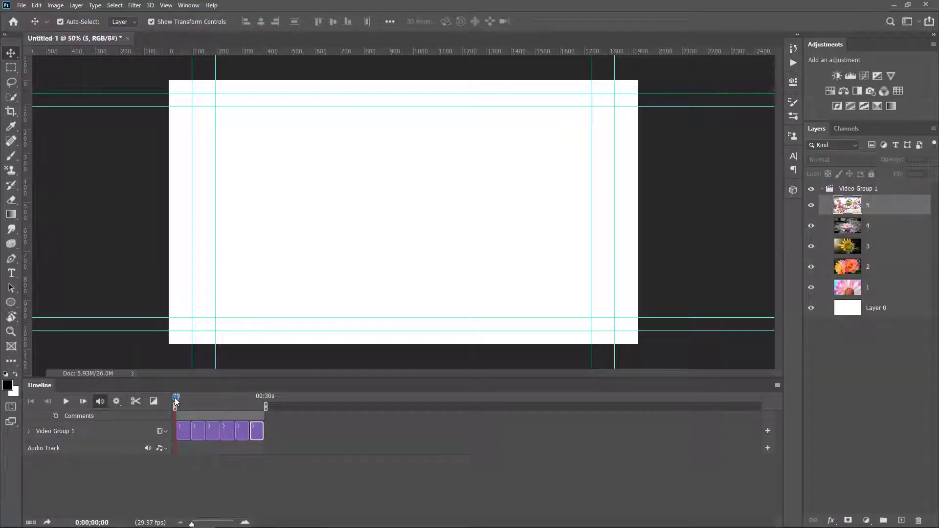
Delete the blank white Layer 0 from the video group.
{"action": "left_click_drag", "start_coordinate": [175, 398], "coordinate": [177, 428]}
{"action": "left_click_drag", "start_coordinate": [882, 314], "coordinate": [919, 521]}
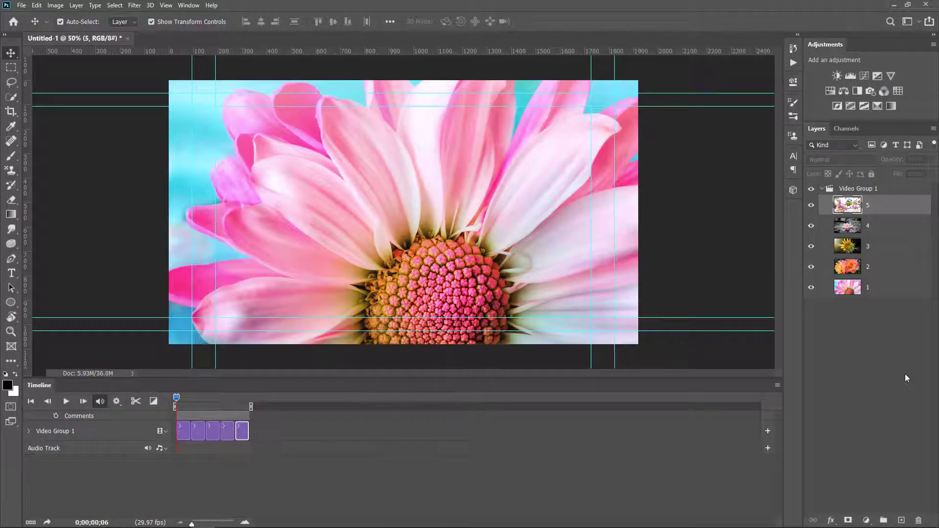
{"action": "left_click", "coordinate": [905, 374]}
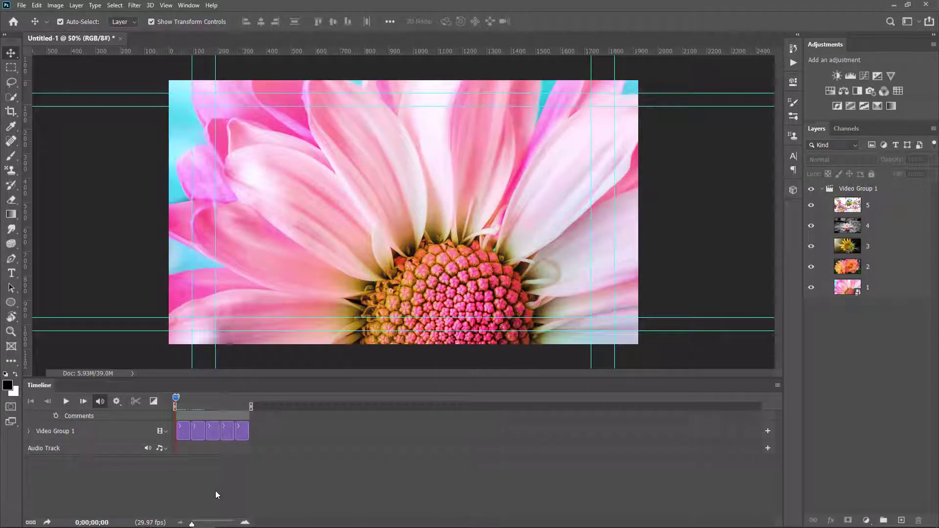
Apply a Pan & Zoom motion to clip 1 with pan 92 and Zoom In.
{"action": "left_click_drag", "start_coordinate": [191, 525], "coordinate": [200, 525]}
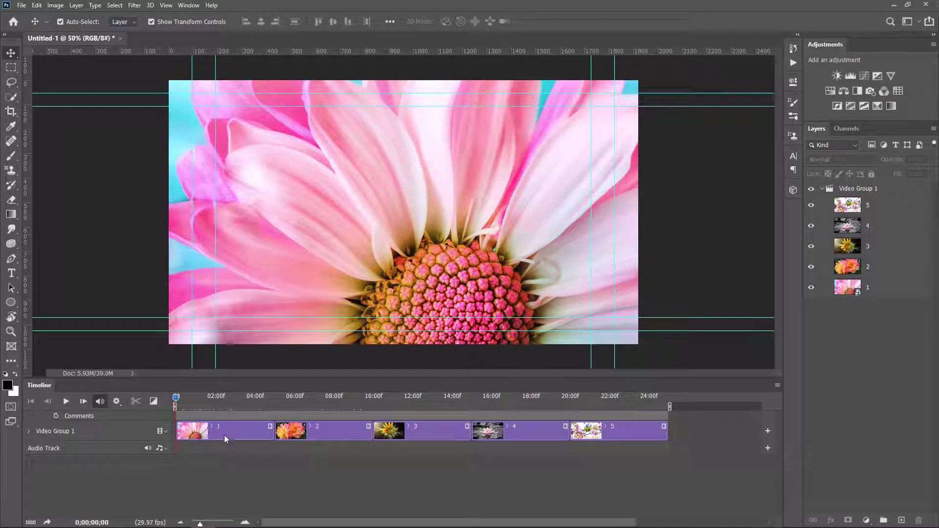
{"action": "left_click", "coordinate": [224, 435]}
{"action": "left_click", "coordinate": [235, 433]}
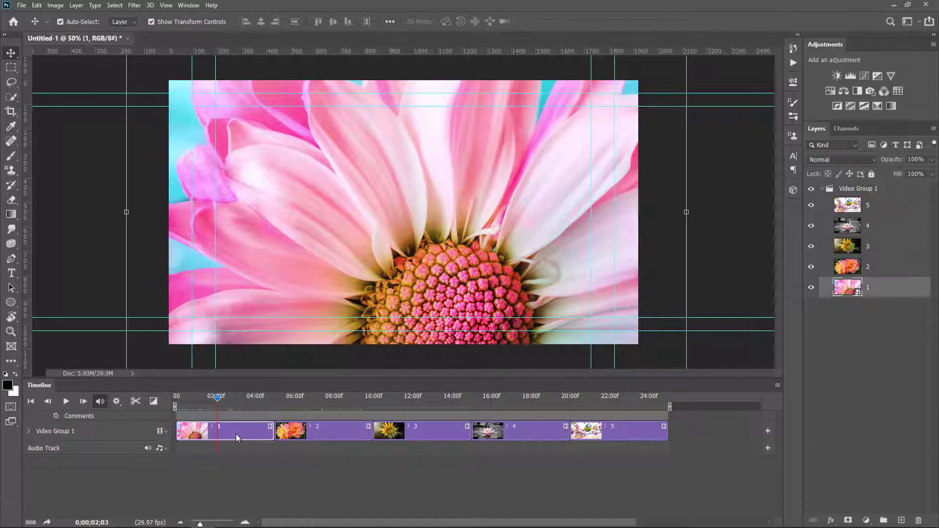
{"action": "left_click", "coordinate": [270, 429]}
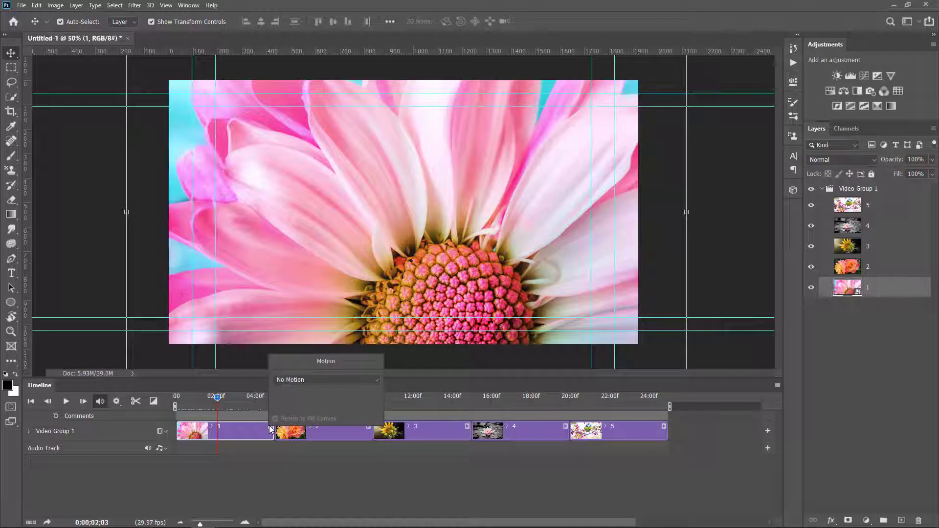
{"action": "left_click", "coordinate": [307, 381]}
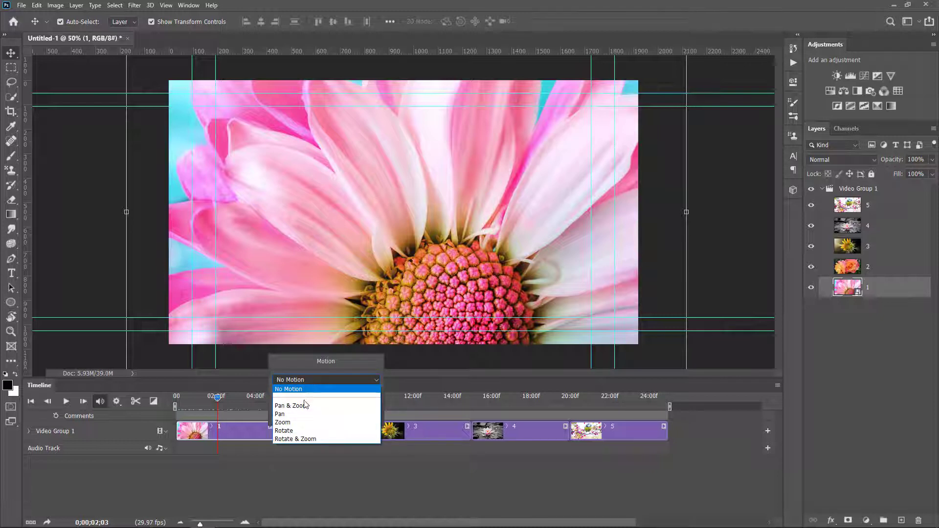
{"action": "left_click", "coordinate": [305, 407]}
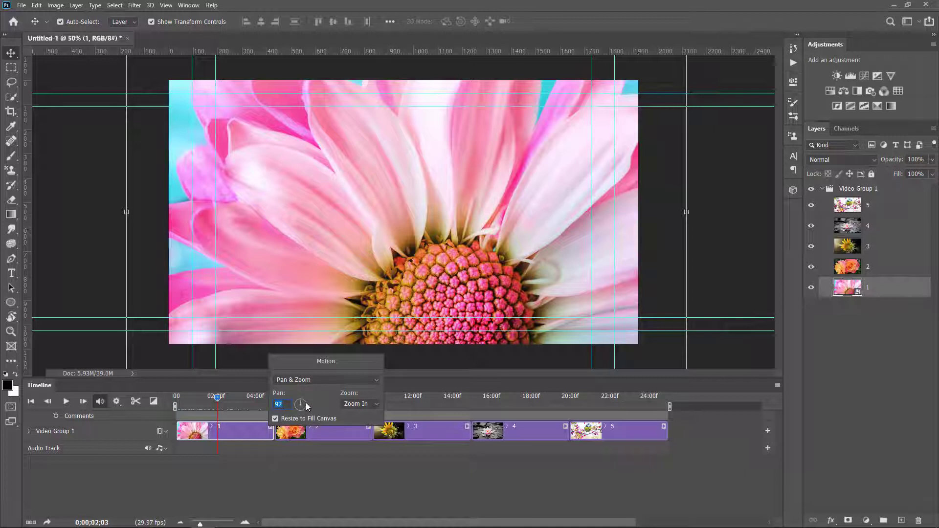
{"action": "key", "text": "Return"}
{"action": "left_click", "coordinate": [365, 403]}
{"action": "left_click", "coordinate": [364, 413]}
Play the timeline from near the start of clip 1 to check its motion.
{"action": "left_click", "coordinate": [218, 397]}
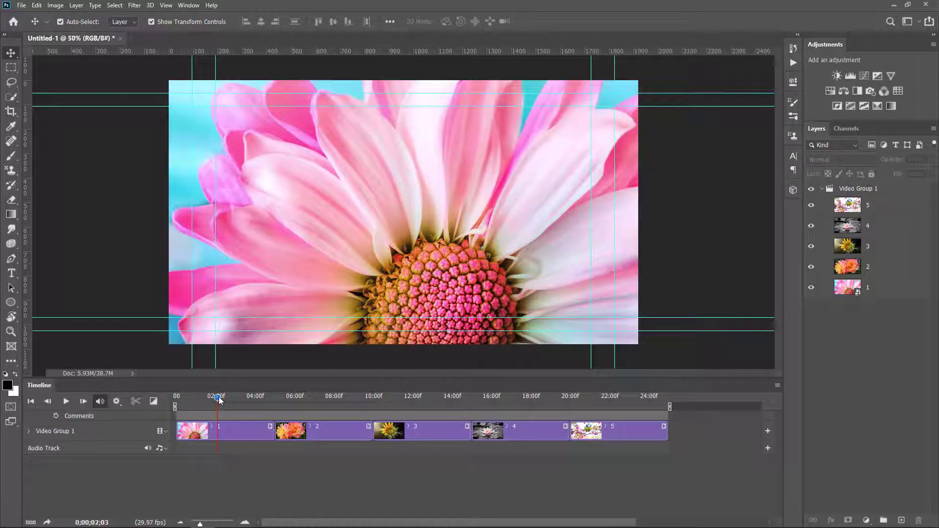
{"action": "left_click_drag", "start_coordinate": [219, 397], "coordinate": [189, 399]}
{"action": "key", "text": "space"}
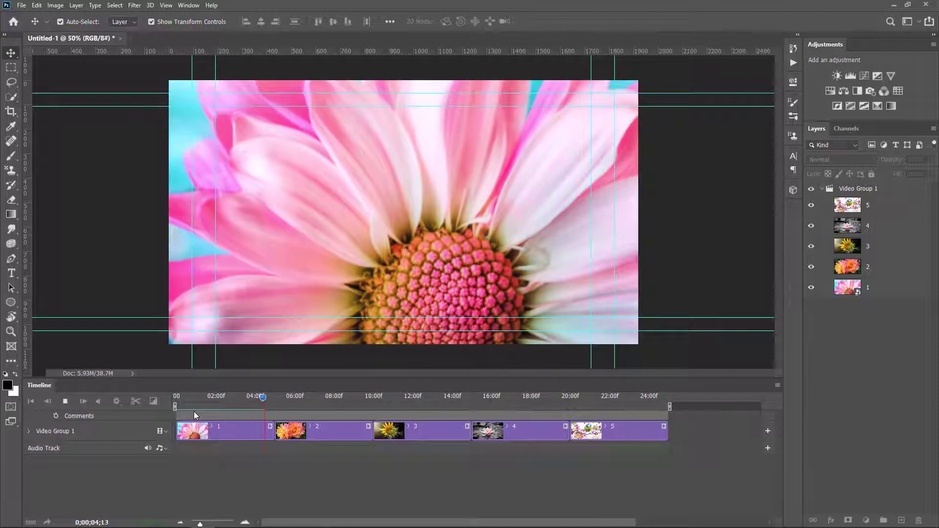
{"action": "key", "text": "space"}
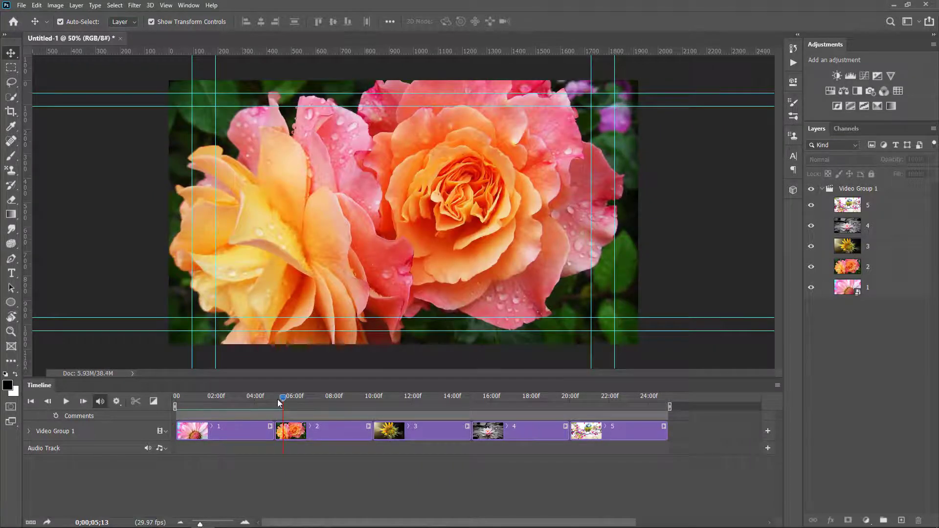
Apply a Clockwise Rotate motion to clip 2 and scrub through the clip to check it.
{"action": "left_click", "coordinate": [284, 399]}
{"action": "mouse_move", "coordinate": [315, 401]}
{"action": "left_mouse_down"}
{"action": "mouse_move", "coordinate": [335, 403]}
{"action": "mouse_move", "coordinate": [318, 405]}
{"action": "left_mouse_up"}
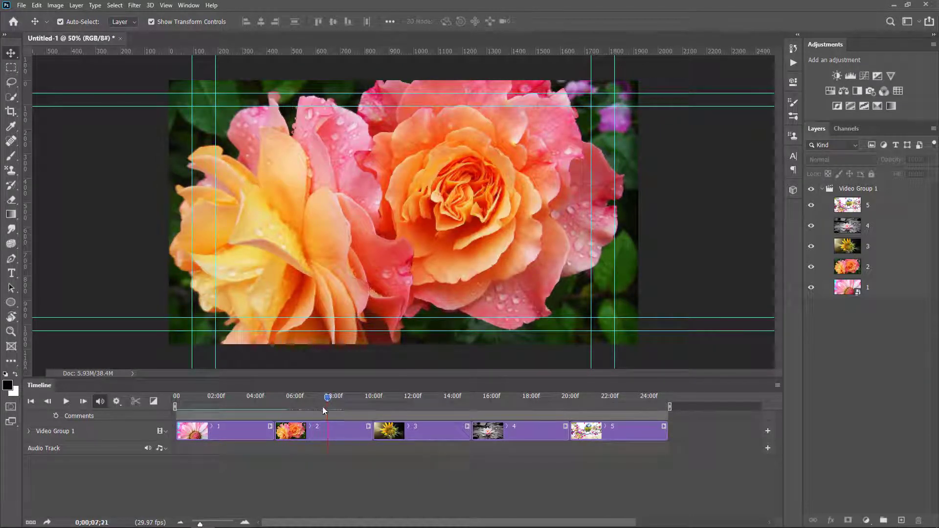
{"action": "left_click", "coordinate": [368, 426]}
{"action": "left_click", "coordinate": [383, 381]}
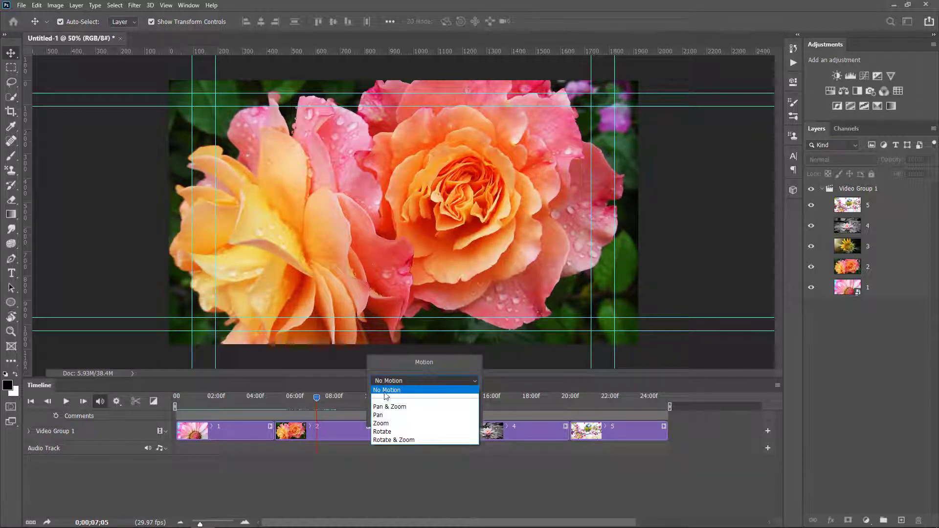
{"action": "left_click", "coordinate": [386, 432]}
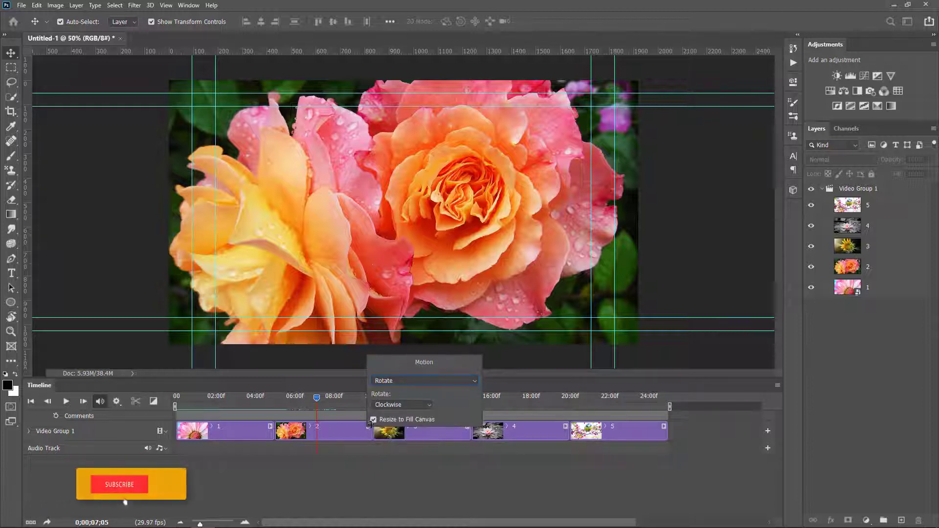
{"action": "left_click", "coordinate": [388, 406]}
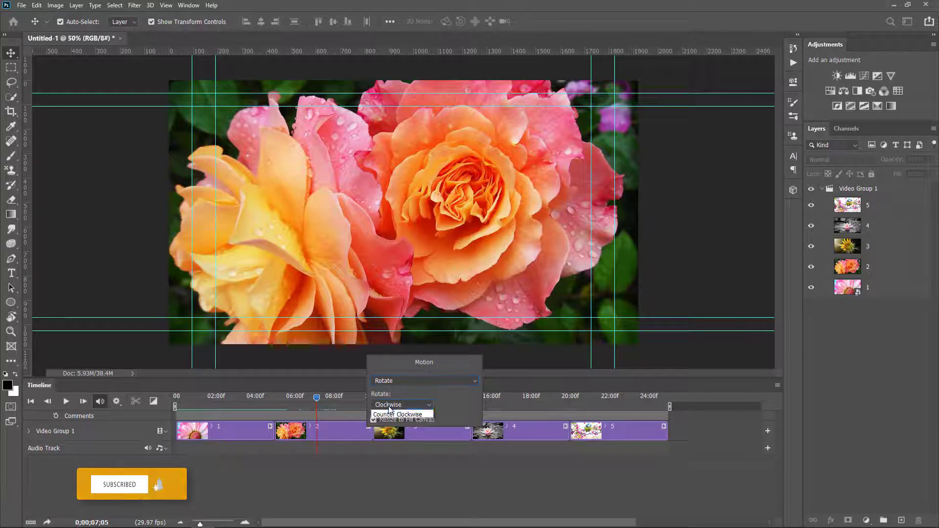
{"action": "left_click", "coordinate": [389, 413]}
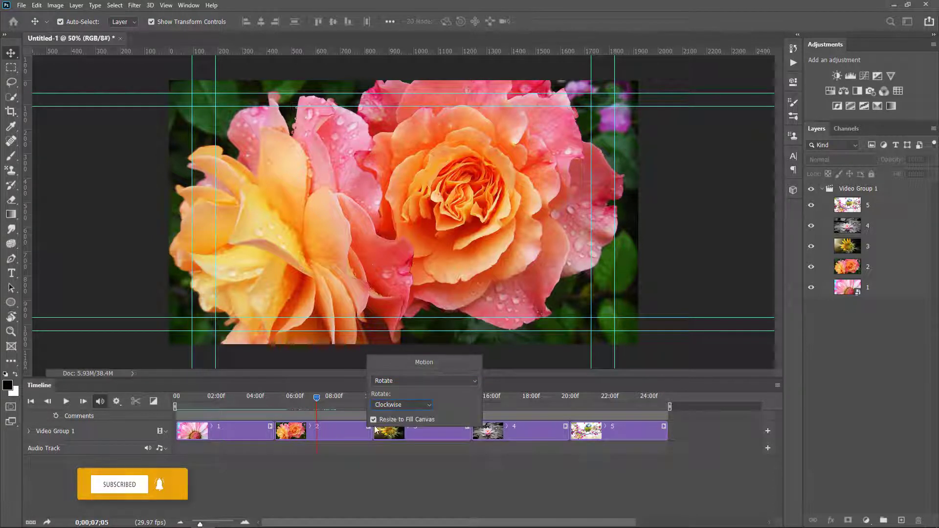
{"action": "left_click", "coordinate": [346, 470]}
{"action": "left_click_drag", "start_coordinate": [316, 398], "coordinate": [348, 421]}
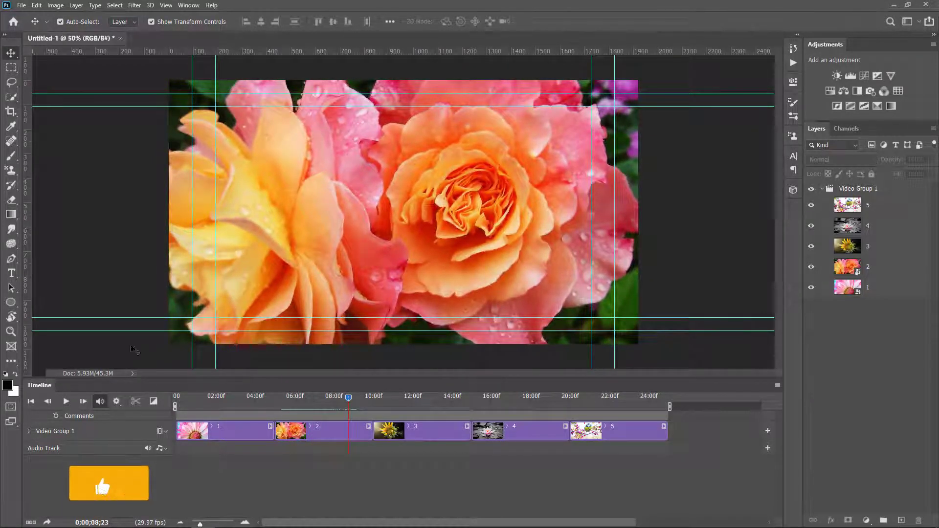
Apply a Zoom motion with Zoom In to clip 3, the sunflower image.
{"action": "left_click_drag", "start_coordinate": [352, 399], "coordinate": [429, 399]}
{"action": "left_click", "coordinate": [467, 426]}
{"action": "left_click", "coordinate": [507, 379]}
{"action": "left_click", "coordinate": [504, 424]}
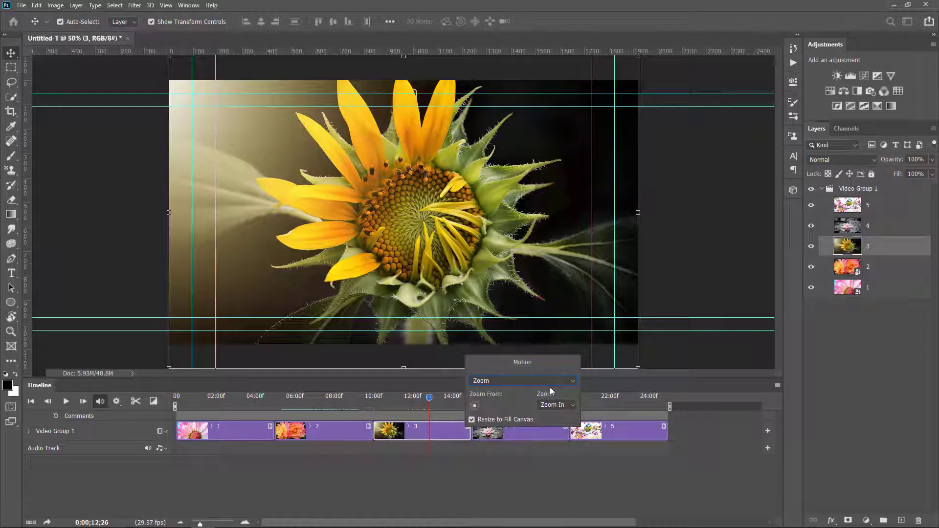
{"action": "left_click", "coordinate": [549, 406]}
{"action": "left_click", "coordinate": [500, 468]}
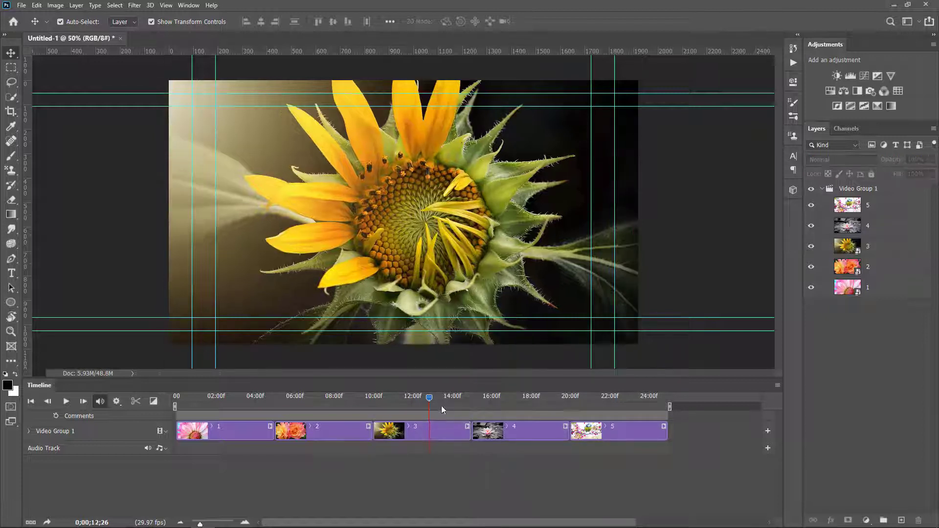
Apply a Rotate & Zoom motion to clip 4, the water lily, with Counter Clockwise rotation and Zoom Out.
{"action": "left_click_drag", "start_coordinate": [429, 398], "coordinate": [489, 403]}
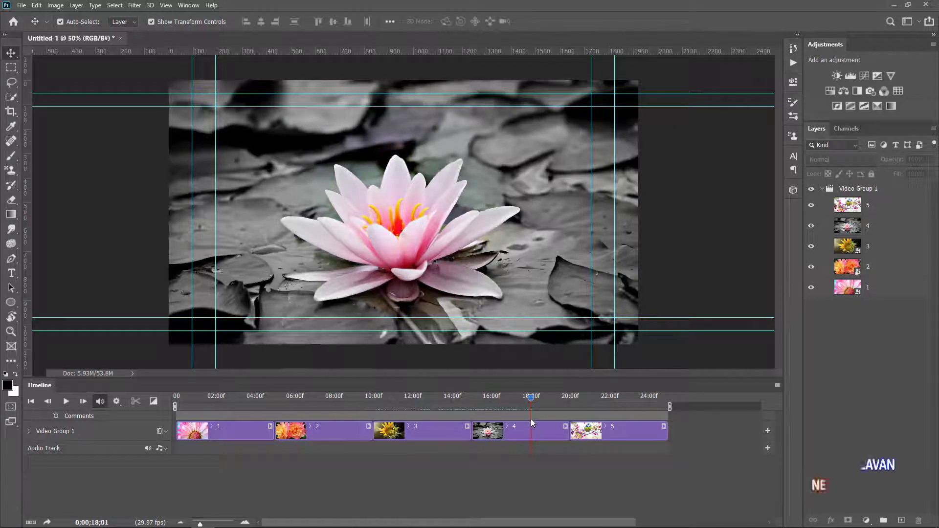
{"action": "left_click", "coordinate": [566, 427]}
{"action": "left_click", "coordinate": [585, 381]}
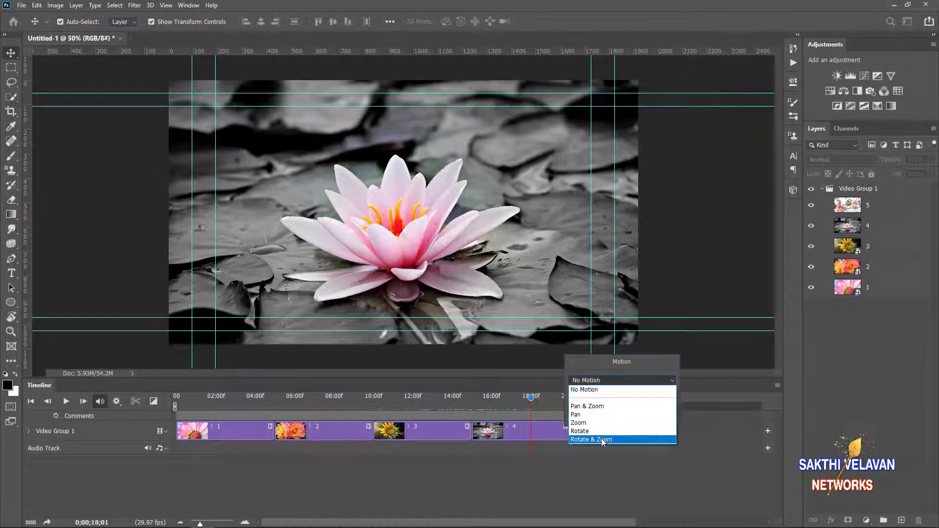
{"action": "left_click", "coordinate": [601, 438]}
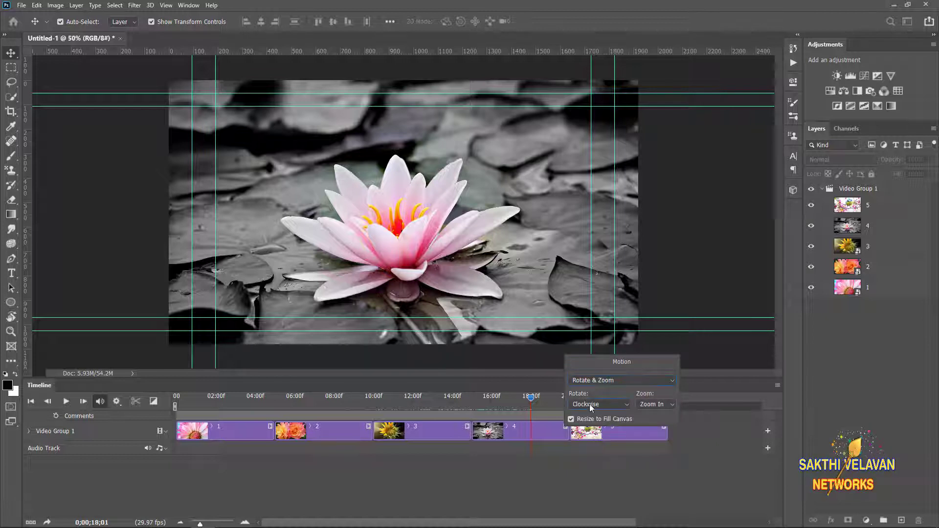
{"action": "left_click", "coordinate": [586, 404]}
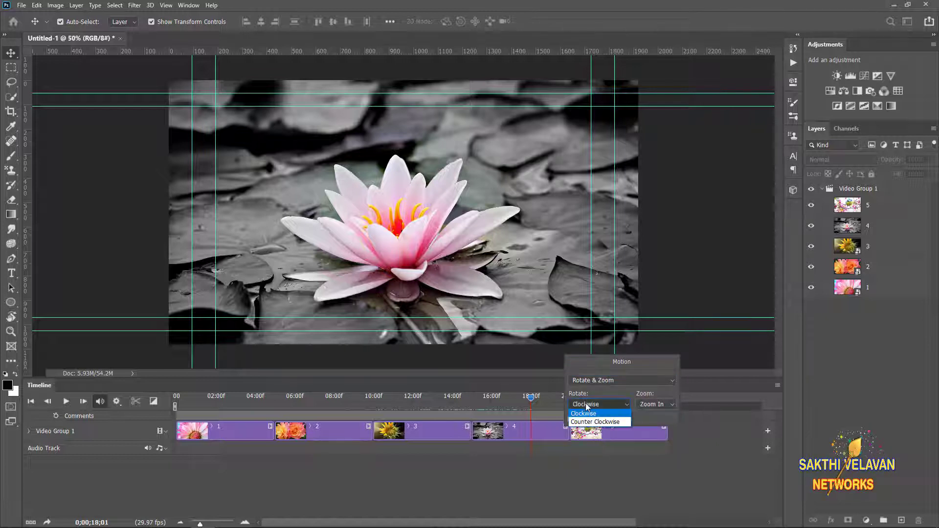
{"action": "left_click", "coordinate": [587, 426]}
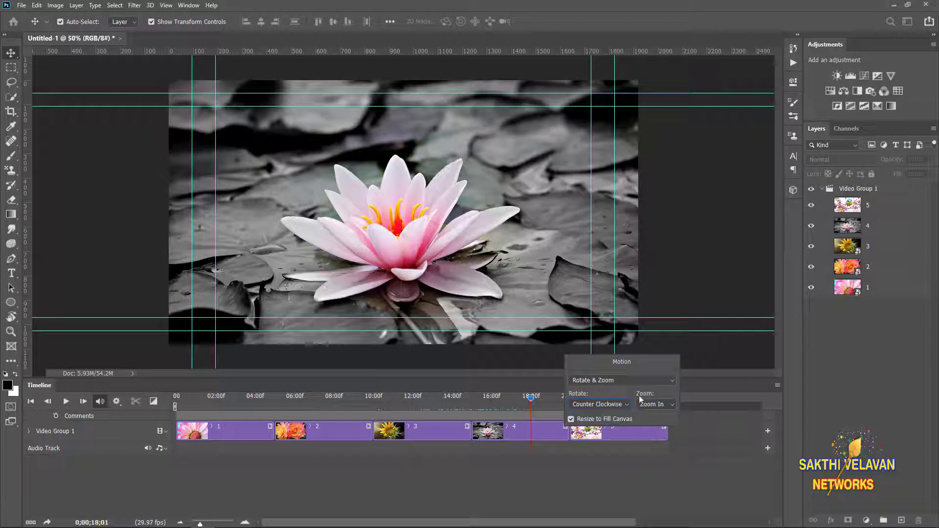
{"action": "left_click", "coordinate": [653, 405]}
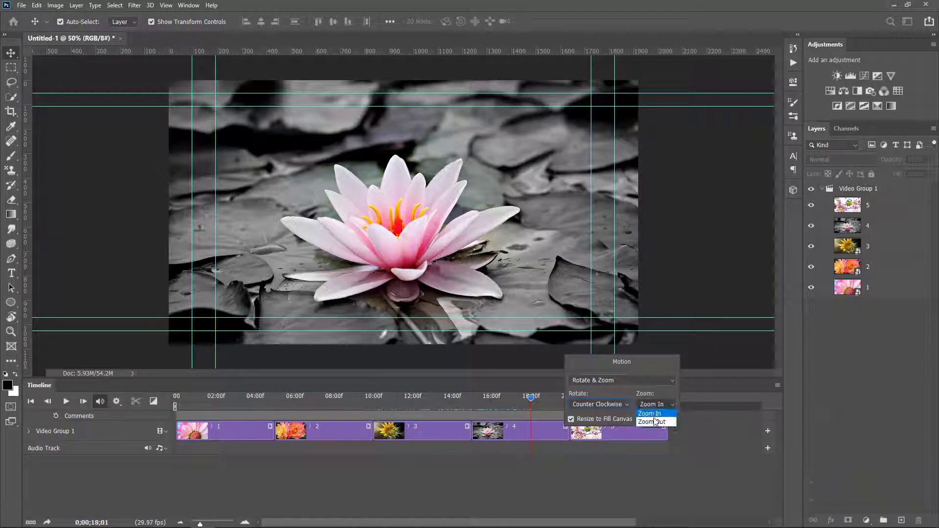
{"action": "left_click", "coordinate": [654, 422]}
{"action": "left_click", "coordinate": [578, 449]}
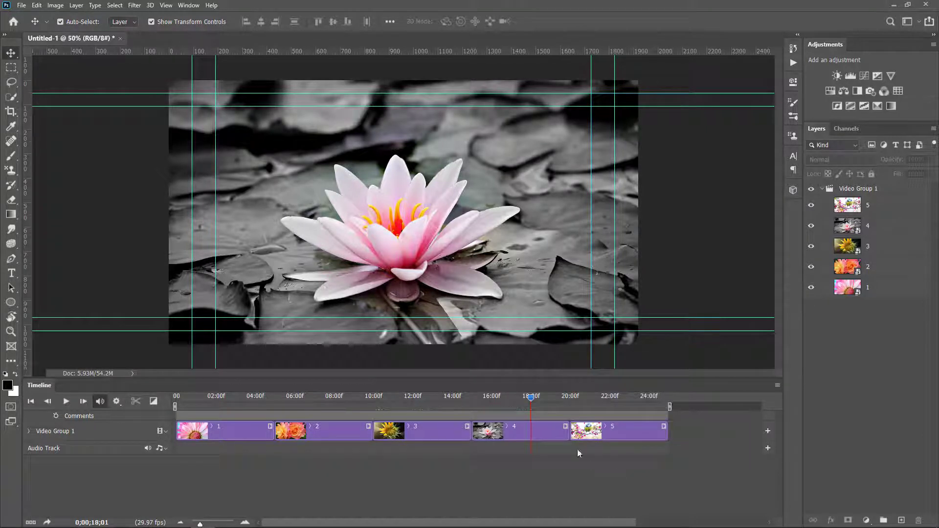
Play the timeline from near the start of clip 4 to check its motion.
{"action": "left_click_drag", "start_coordinate": [531, 399], "coordinate": [480, 416]}
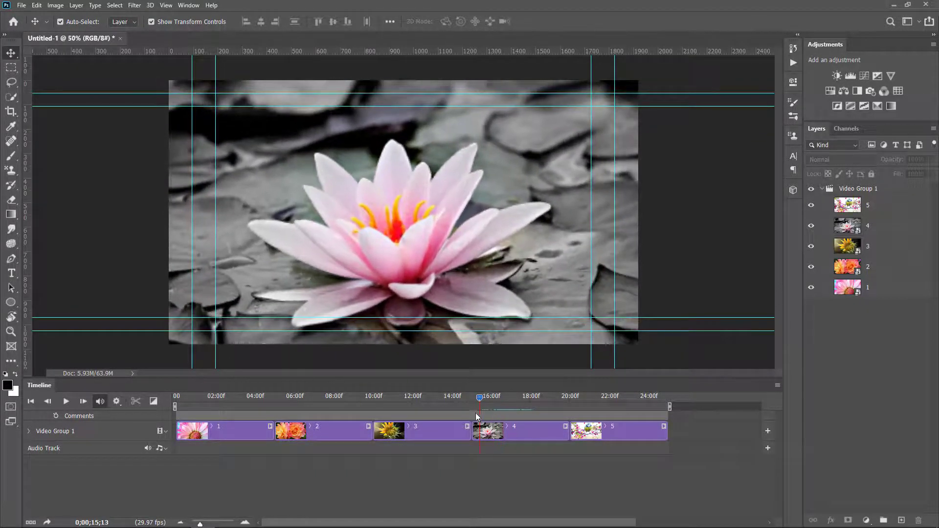
{"action": "key", "text": "space"}
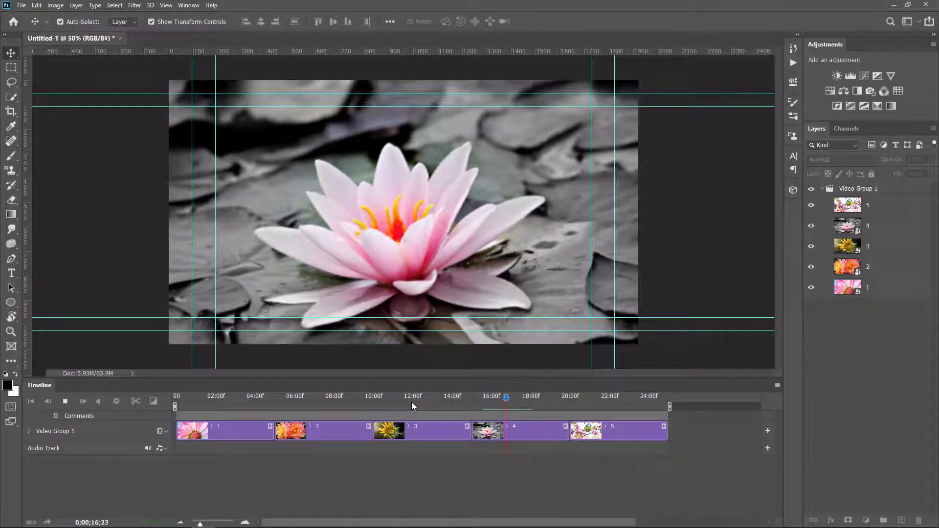
{"action": "key", "text": "space"}
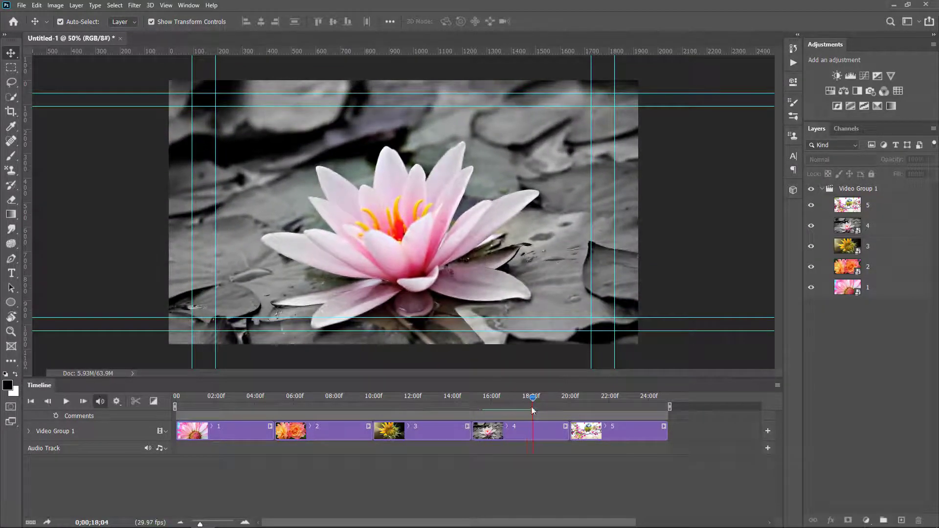
Apply a Zoom motion with Zoom Out to clip 5, the bird image, and play the clip to check it.
{"action": "left_click_drag", "start_coordinate": [534, 410], "coordinate": [593, 425]}
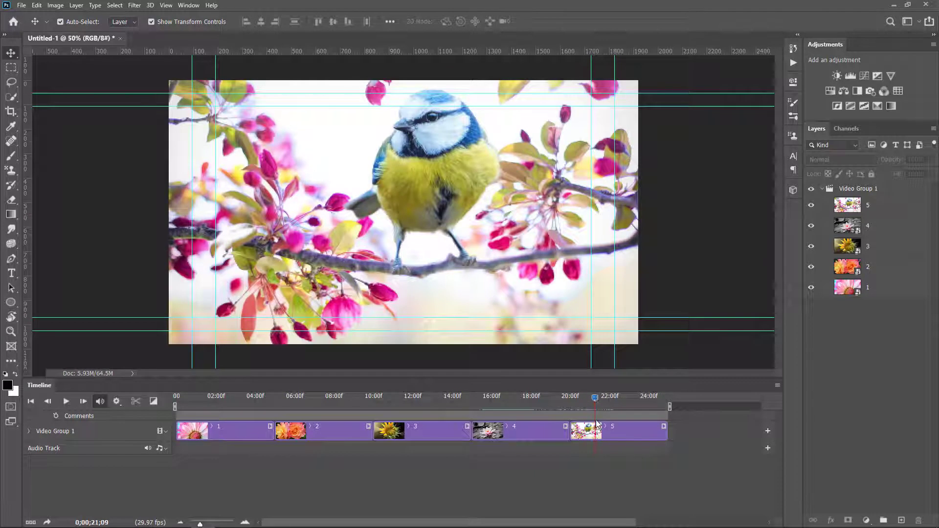
{"action": "left_click", "coordinate": [663, 427]}
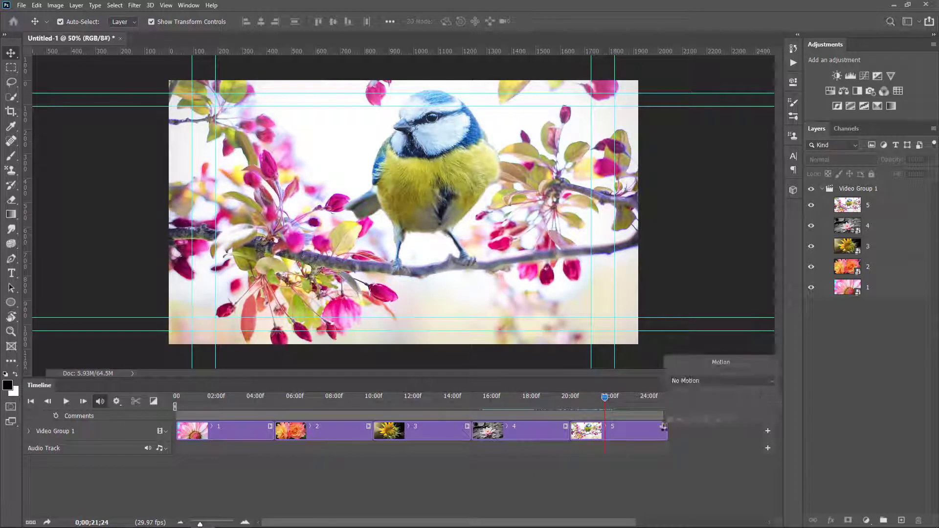
{"action": "left_click", "coordinate": [684, 384]}
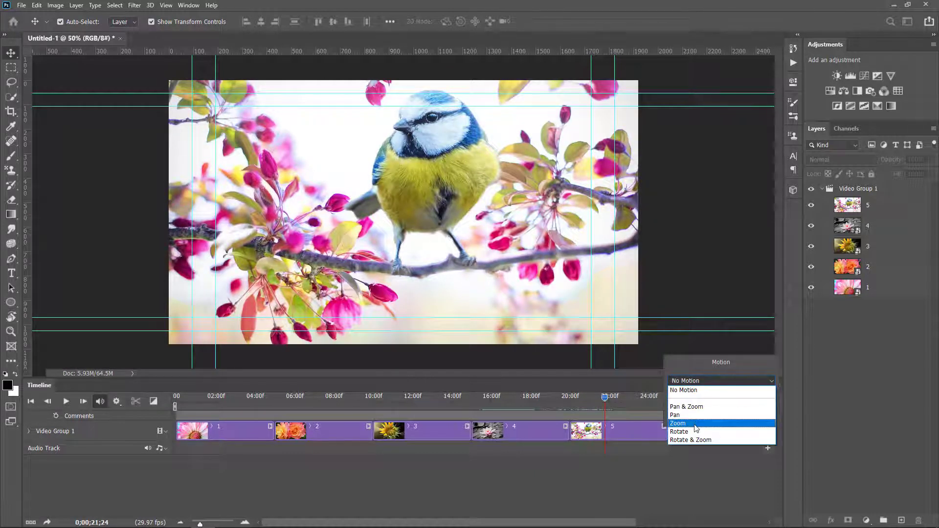
{"action": "left_click", "coordinate": [697, 423]}
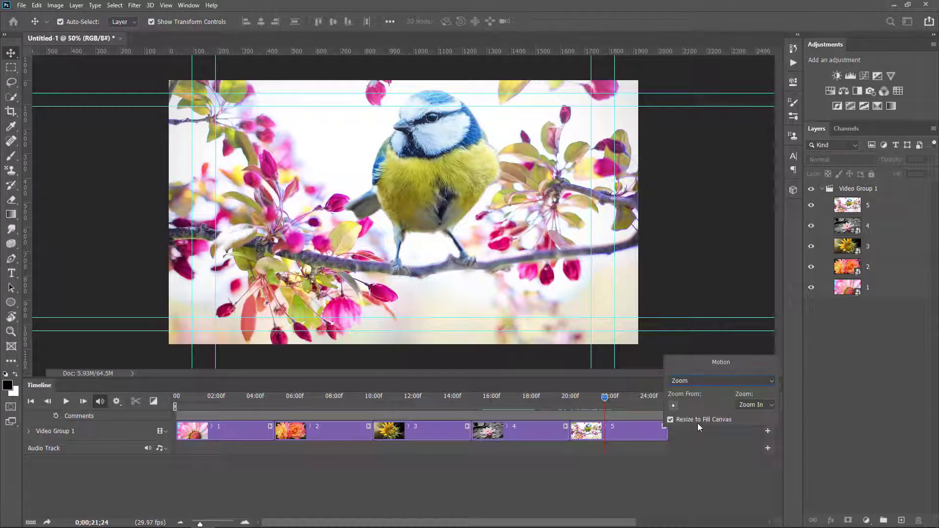
{"action": "left_click", "coordinate": [745, 408]}
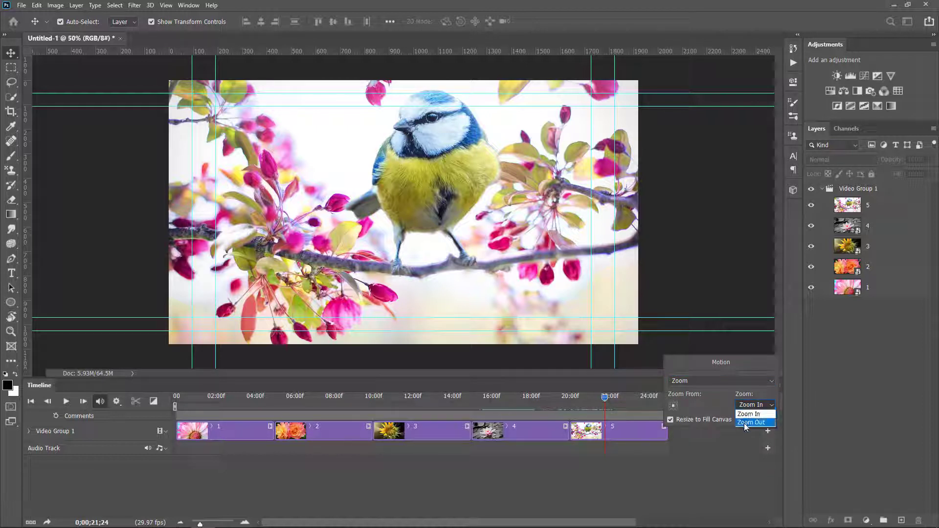
{"action": "left_click", "coordinate": [696, 471]}
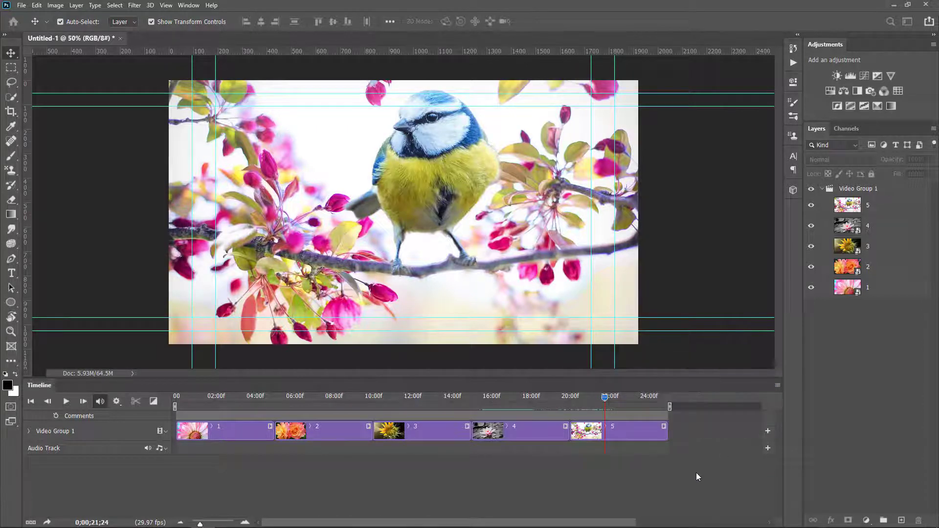
{"action": "left_click_drag", "start_coordinate": [605, 402], "coordinate": [584, 403]}
{"action": "key", "text": "space"}
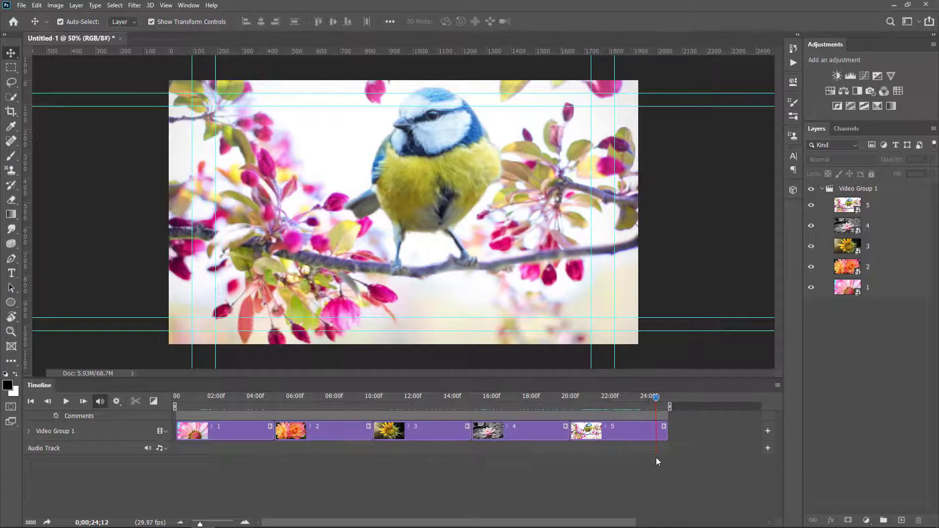
Play the whole slideshow from the beginning to review the motion of all five clips.
{"action": "left_click_drag", "start_coordinate": [592, 456], "coordinate": [175, 453]}
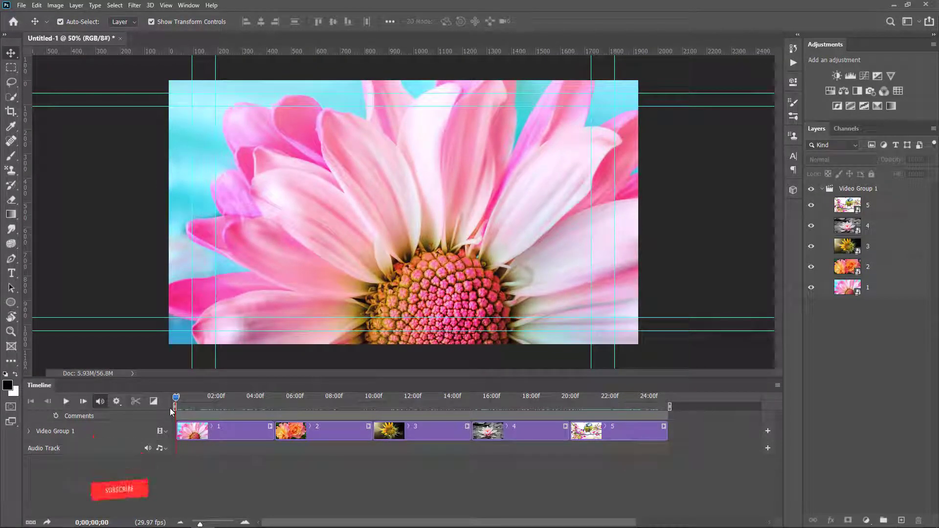
{"action": "left_click", "coordinate": [66, 402]}
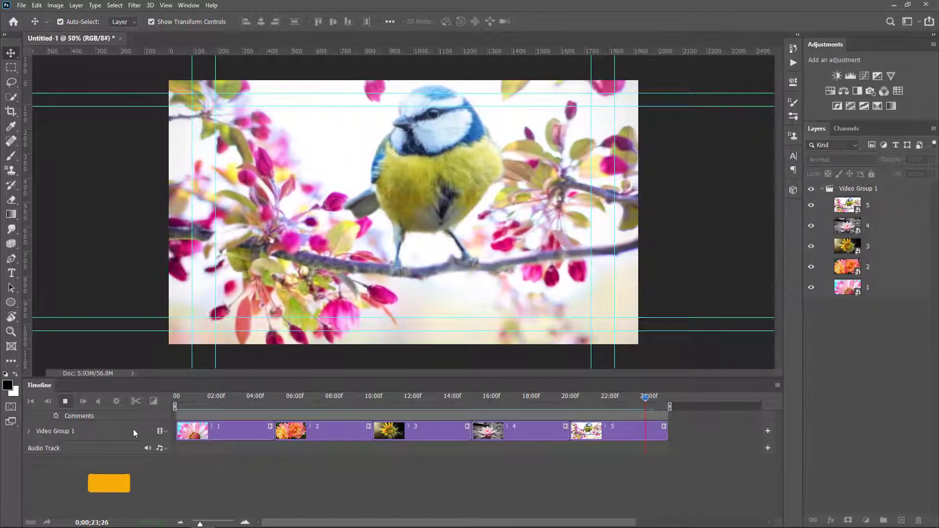
{"action": "key", "text": "space"}
{"action": "left_click_drag", "start_coordinate": [194, 399], "coordinate": [201, 440]}
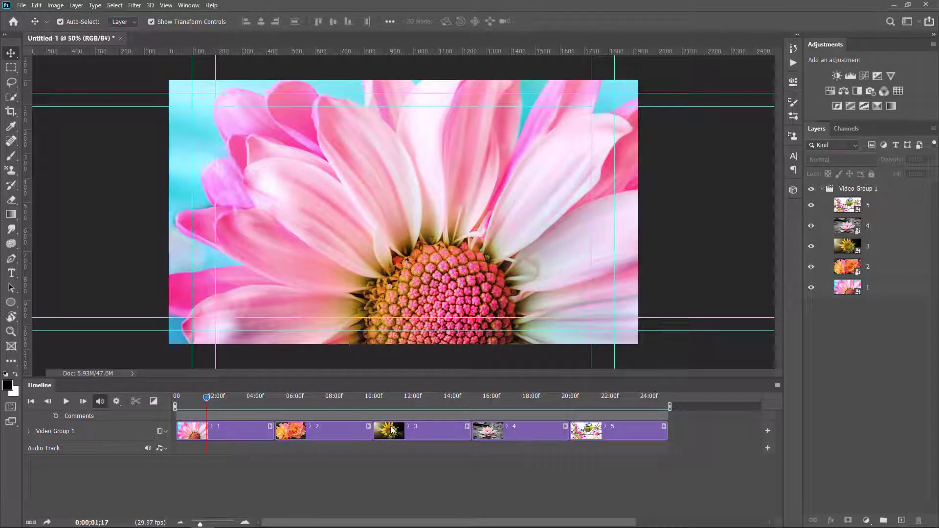
Add the Electronic music file from New folder to the audio track.
{"action": "left_click", "coordinate": [768, 449]}
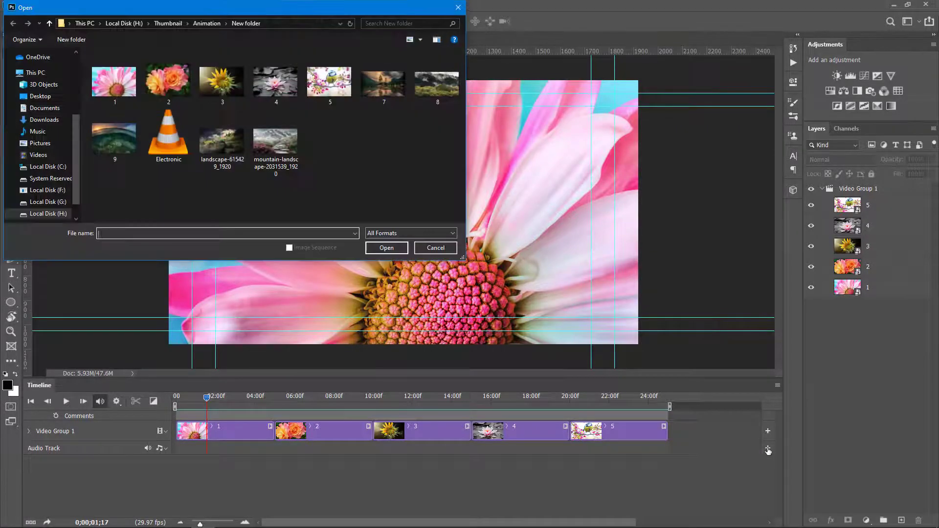
{"action": "left_click", "coordinate": [175, 161]}
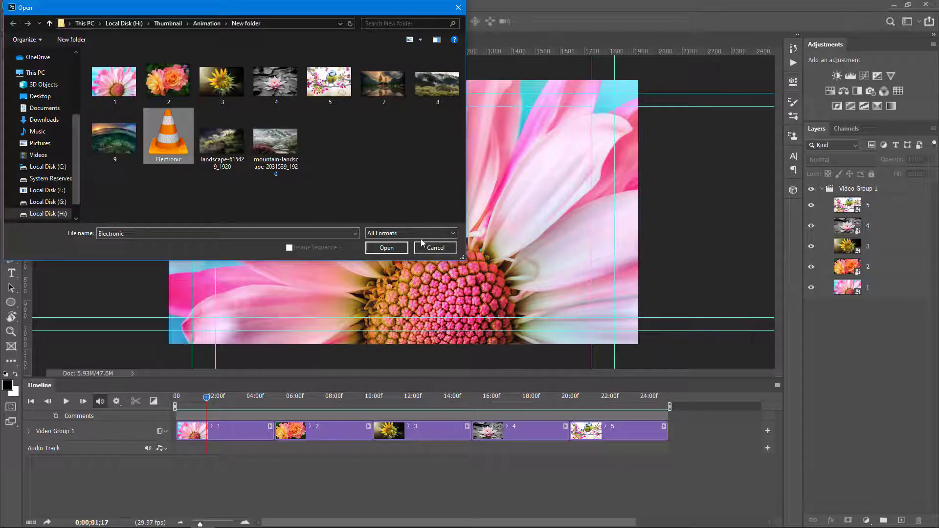
{"action": "left_click", "coordinate": [386, 248]}
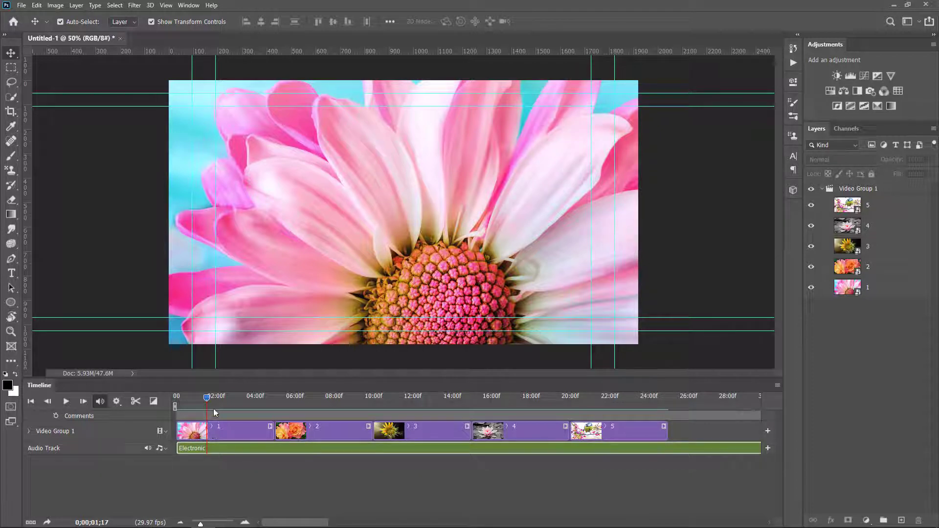
Play the slideshow from the start to check it together with the music.
{"action": "left_click_drag", "start_coordinate": [204, 398], "coordinate": [177, 409]}
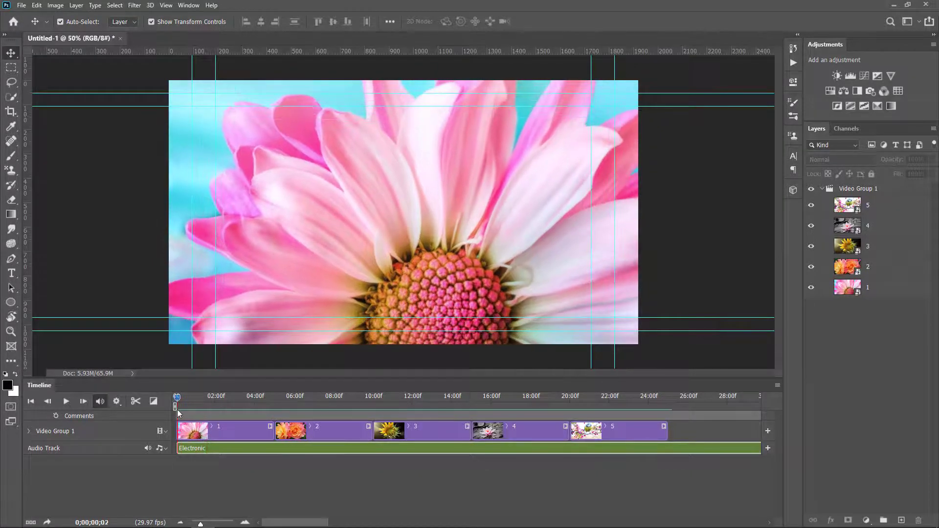
{"action": "left_click", "coordinate": [65, 401]}
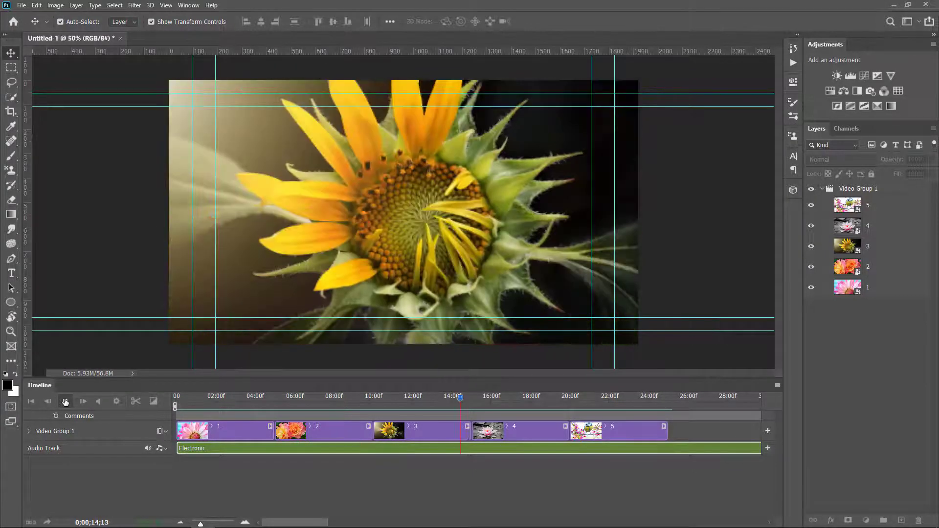
{"action": "left_click", "coordinate": [65, 401]}
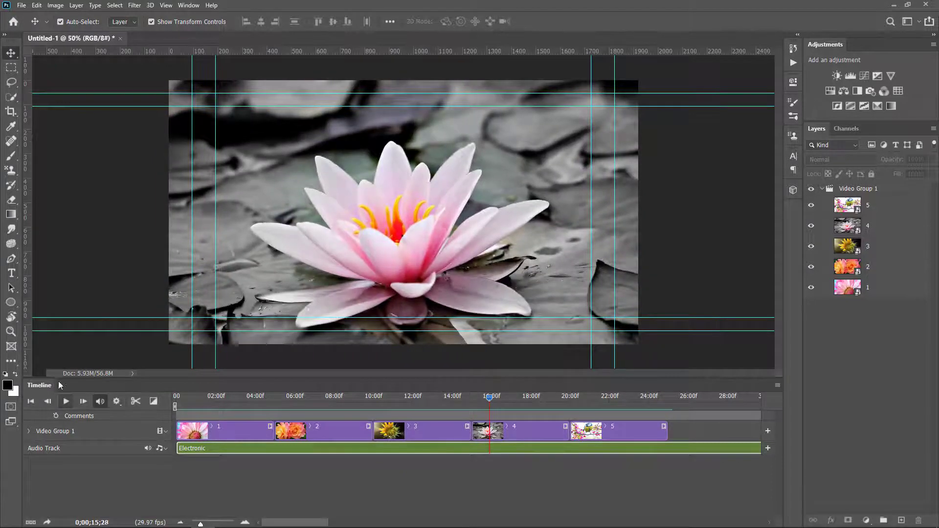
Split the Electronic audio at the end of clip 5, at 0;00;25;01, and delete the part after the cut.
{"action": "left_click_drag", "start_coordinate": [636, 397], "coordinate": [668, 439]}
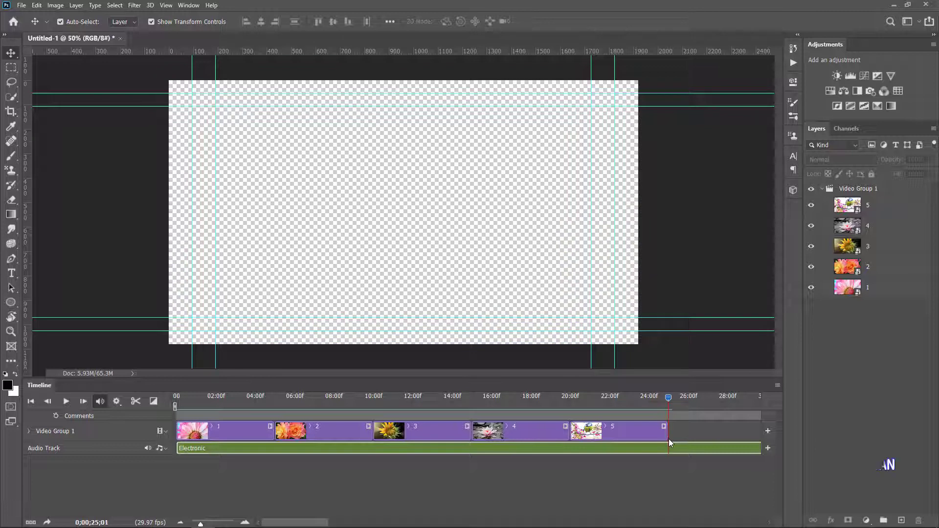
{"action": "left_click", "coordinate": [668, 401]}
{"action": "left_click_drag", "start_coordinate": [668, 401], "coordinate": [669, 402]}
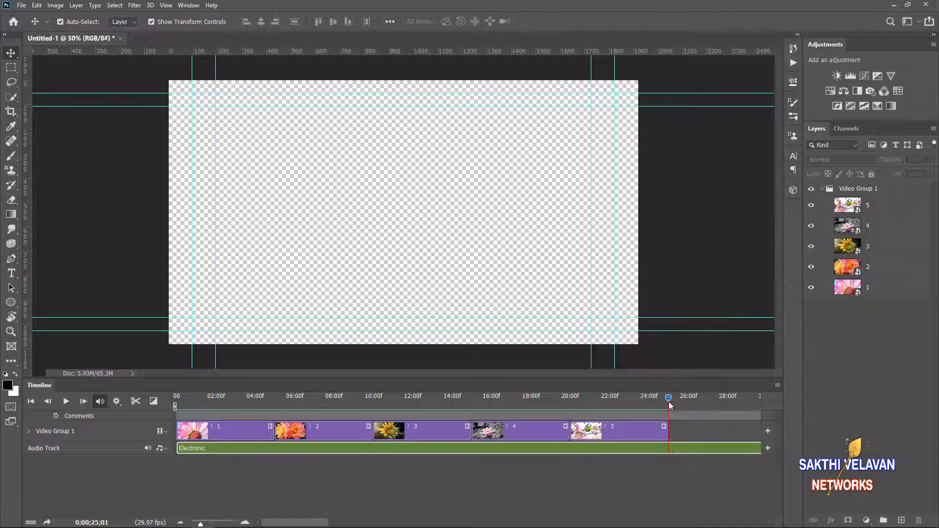
{"action": "left_click", "coordinate": [137, 403]}
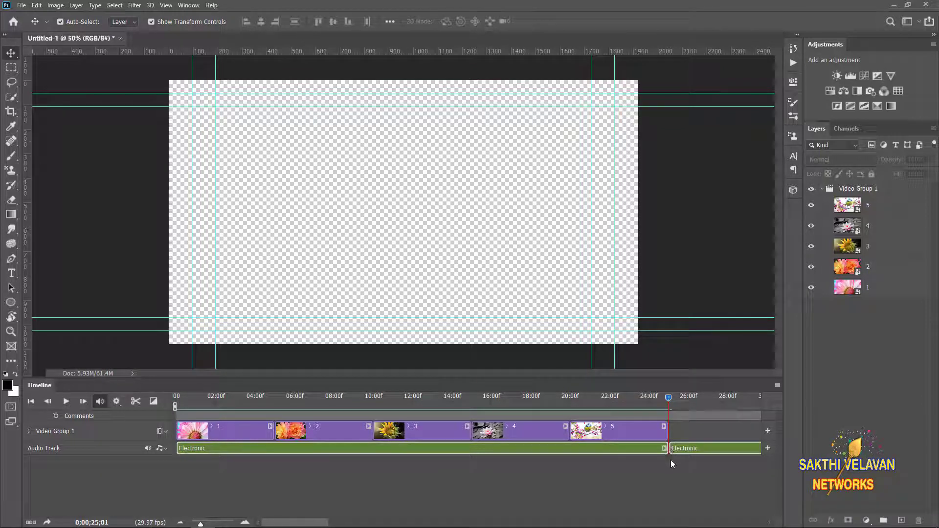
{"action": "left_click", "coordinate": [682, 448]}
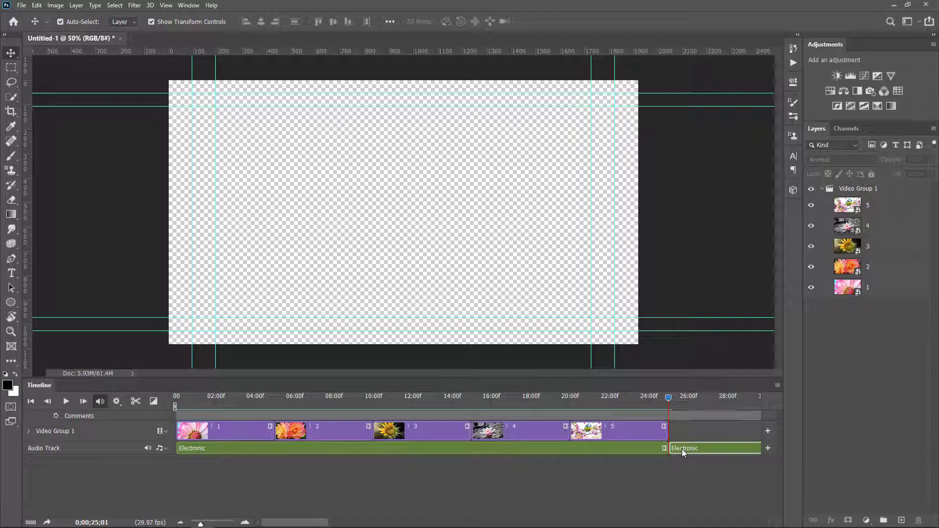
{"action": "key", "text": "Delete"}
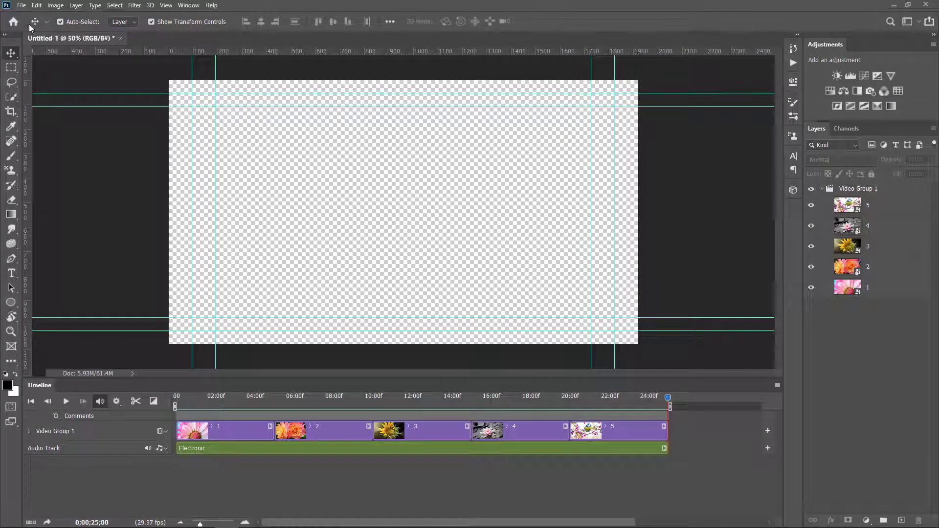
Save the project on the computer in New folder as the Photoshop file slideshow, with Maximize Compatibility on.
{"action": "left_click", "coordinate": [22, 6]}
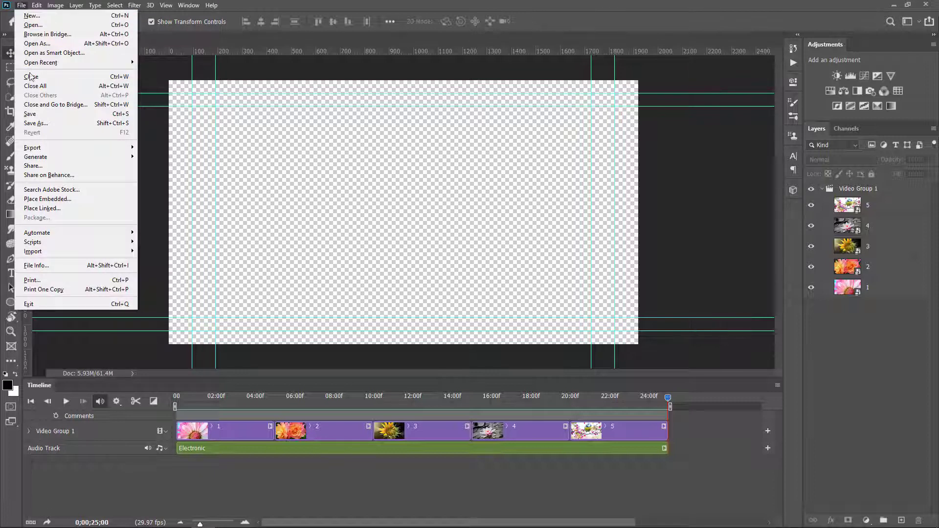
{"action": "left_click", "coordinate": [35, 123]}
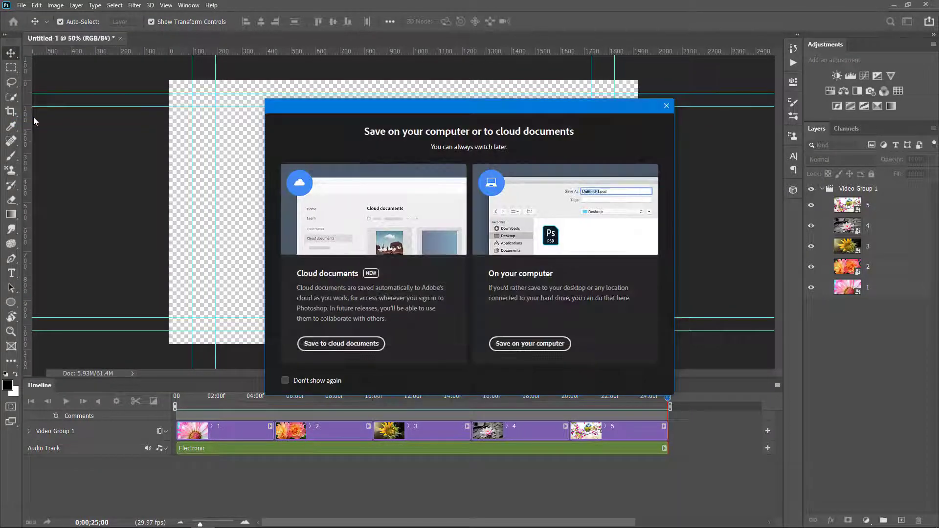
{"action": "left_click", "coordinate": [523, 351]}
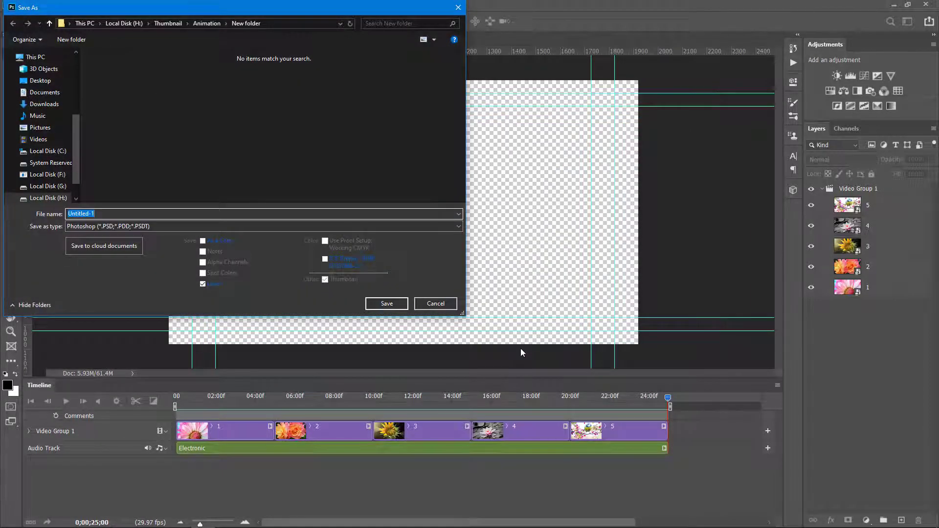
{"action": "type", "text": "s"}
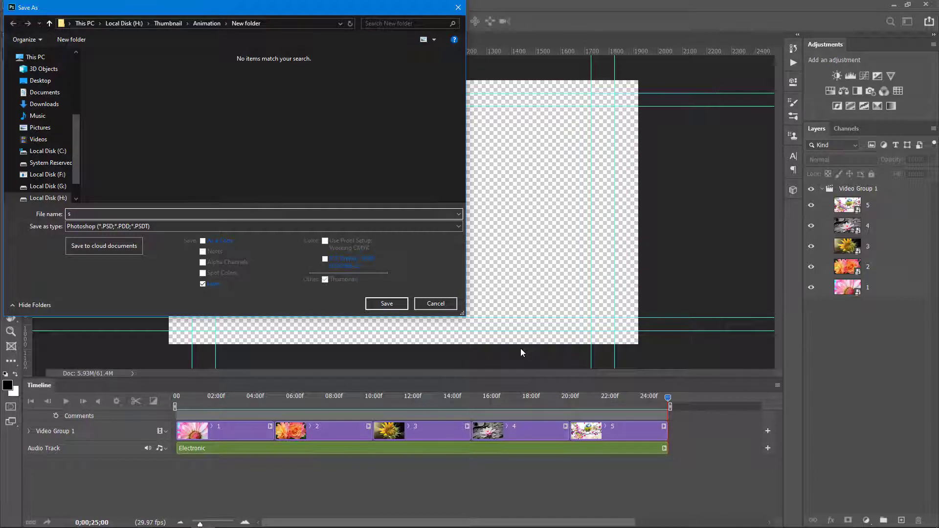
{"action": "type", "text": "lideshow"}
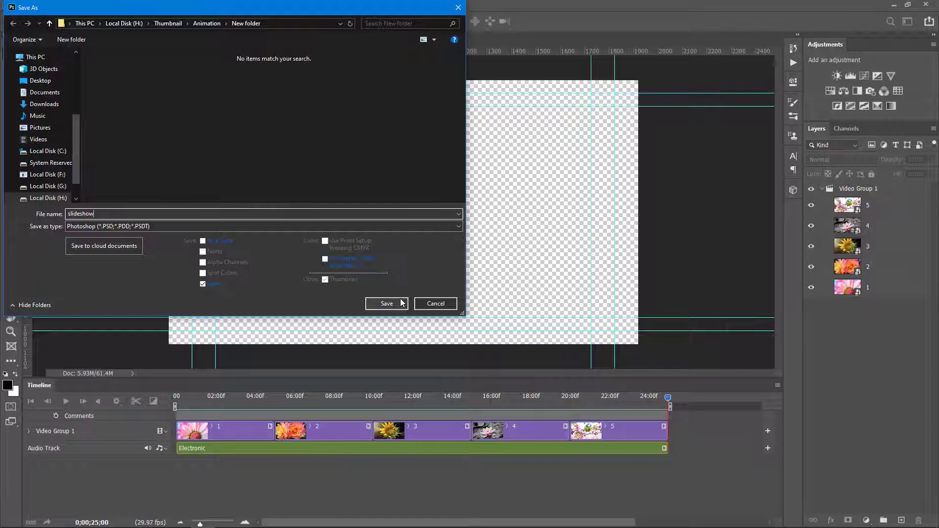
{"action": "left_click", "coordinate": [402, 304]}
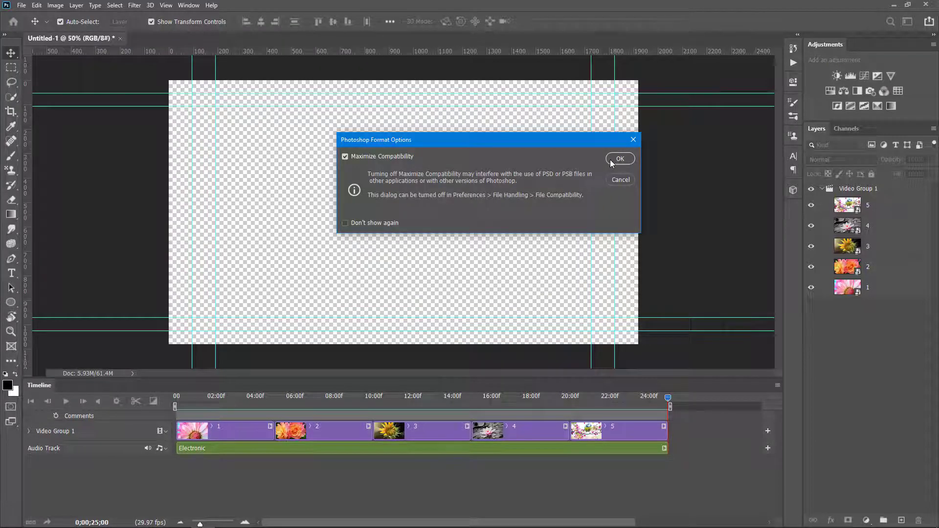
{"action": "left_click", "coordinate": [610, 159]}
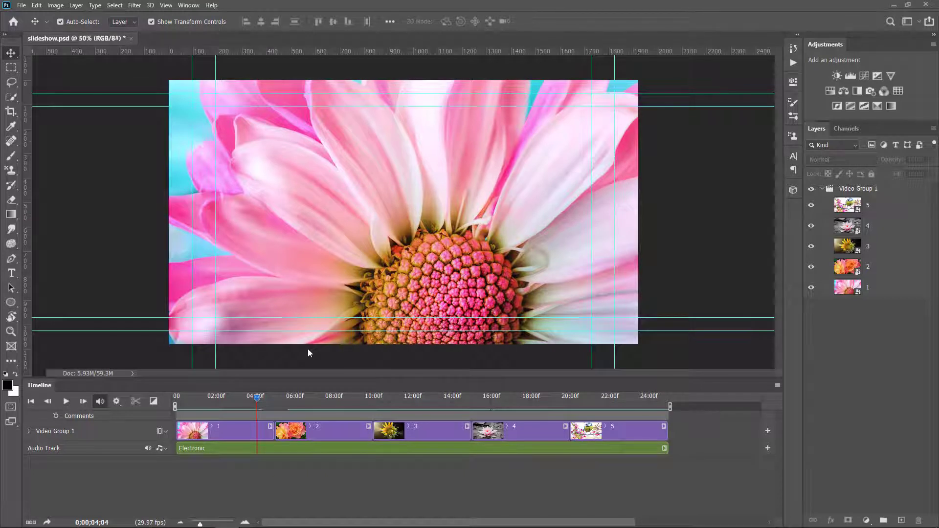
Apply a 1.32 s Cross Fade transition between clips 1 and 2.
{"action": "key", "text": "shift+Left"}
{"action": "key", "text": "shift+Left"}
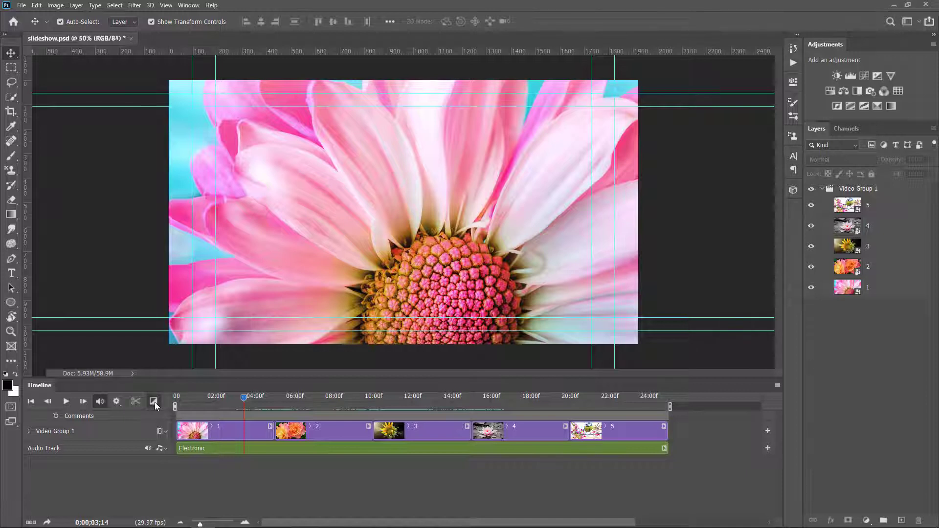
{"action": "left_click", "coordinate": [154, 401]}
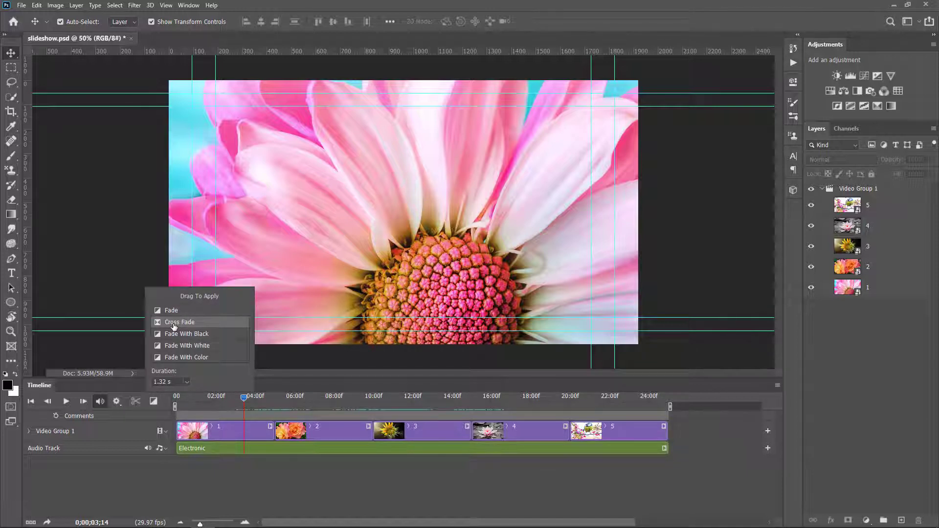
{"action": "left_click_drag", "start_coordinate": [174, 326], "coordinate": [270, 436]}
{"action": "left_click_drag", "start_coordinate": [271, 435], "coordinate": [271, 436]}
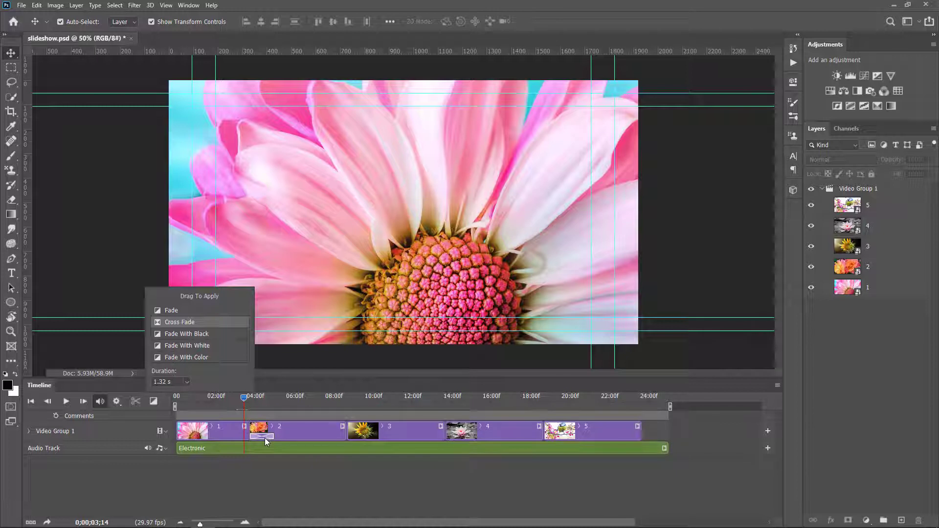
Play back the cross fade between clips 1 and 2 from shortly before it.
{"action": "left_click_drag", "start_coordinate": [245, 402], "coordinate": [225, 401]}
{"action": "left_click", "coordinate": [67, 401]}
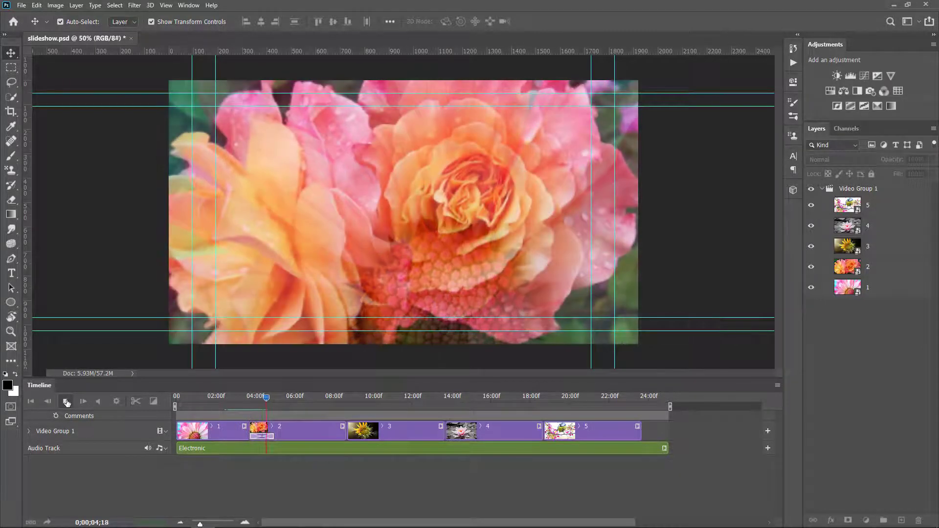
{"action": "left_click", "coordinate": [71, 401]}
Apply a 1.32 s Fade With Color transition in yellow at the start of clip 3.
{"action": "left_click", "coordinate": [282, 410]}
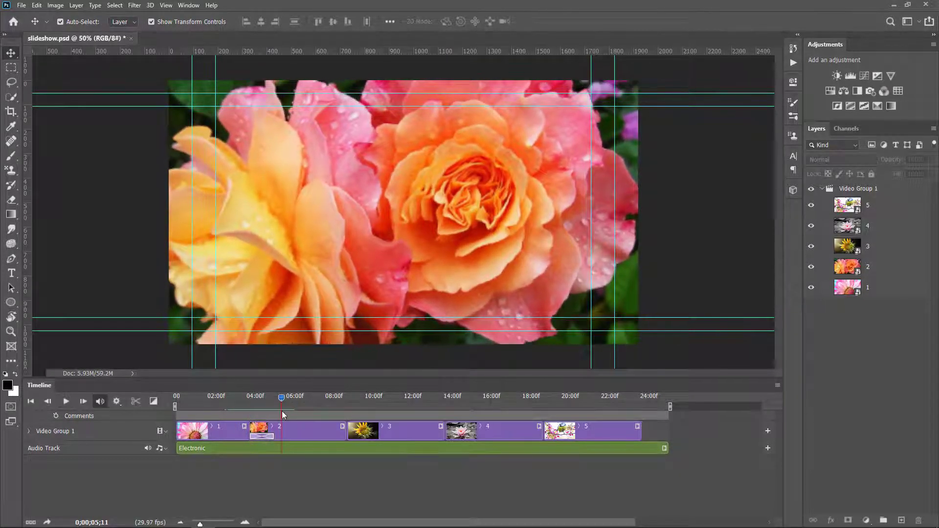
{"action": "left_click_drag", "start_coordinate": [282, 411], "coordinate": [333, 416]}
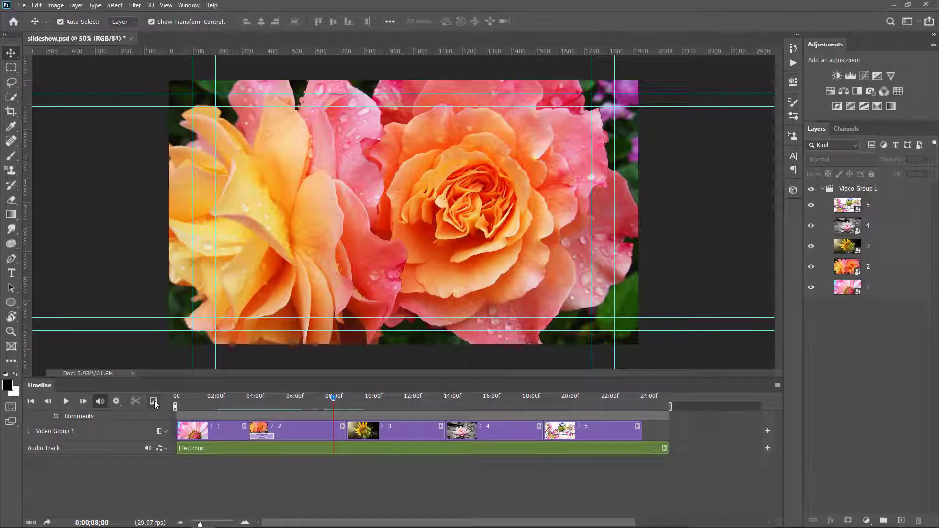
{"action": "left_click", "coordinate": [154, 401]}
{"action": "left_click", "coordinate": [180, 357]}
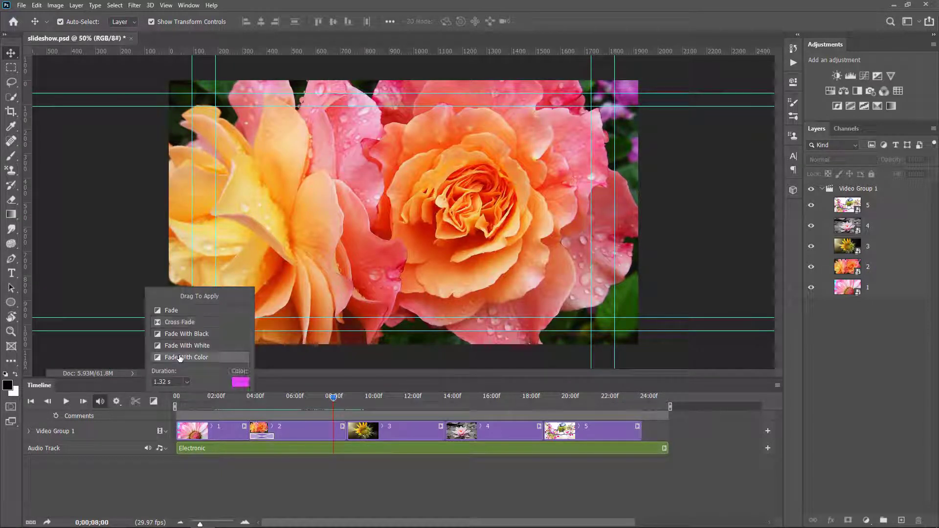
{"action": "left_click", "coordinate": [240, 382]}
{"action": "left_click", "coordinate": [753, 235]}
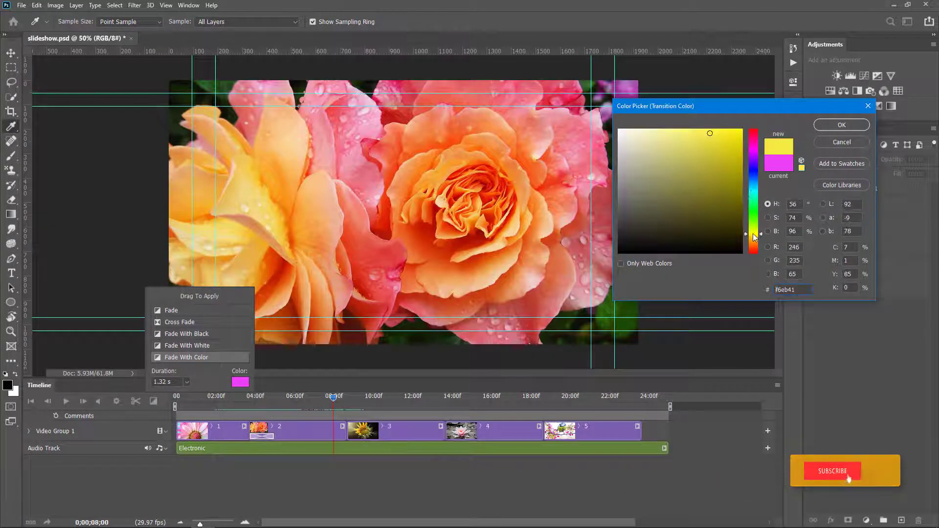
{"action": "left_click", "coordinate": [740, 133]}
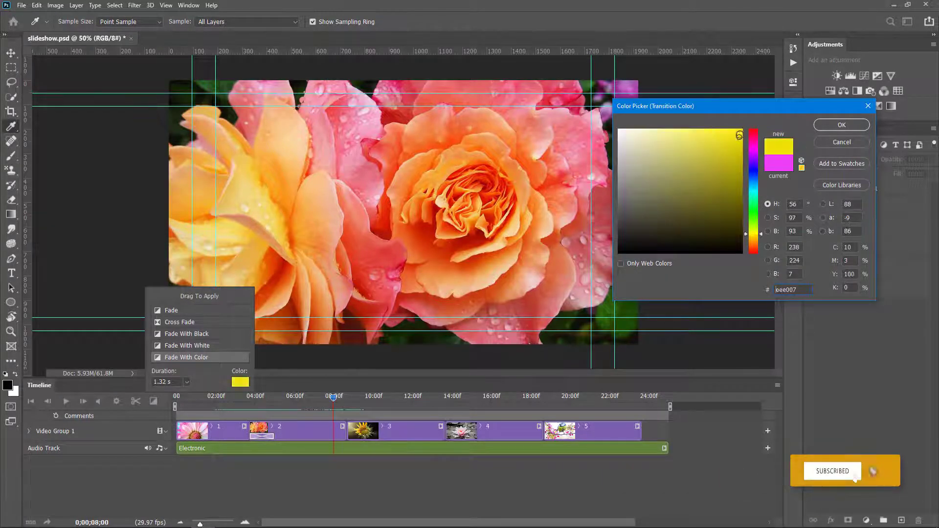
{"action": "left_click", "coordinate": [829, 124]}
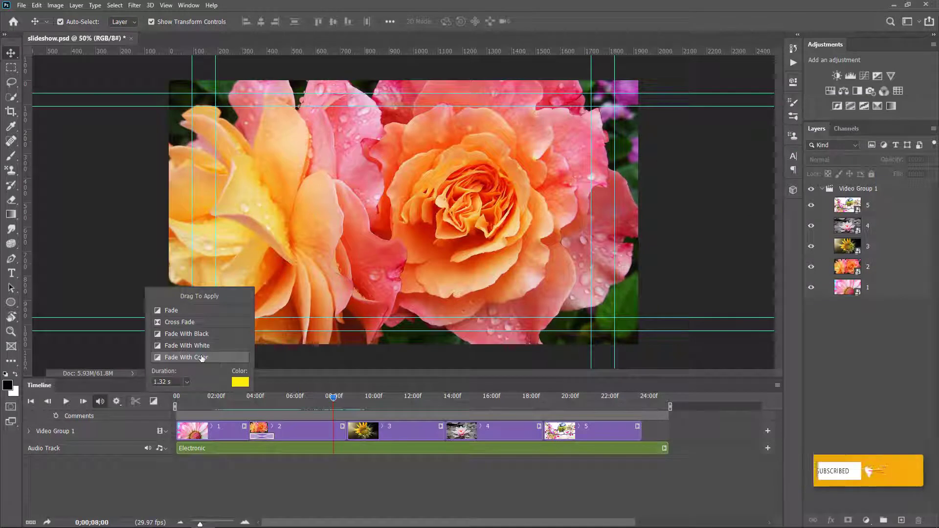
{"action": "mouse_move", "coordinate": [202, 358]}
{"action": "left_mouse_down"}
{"action": "mouse_move", "coordinate": [313, 401]}
{"action": "mouse_move", "coordinate": [356, 431]}
{"action": "mouse_move", "coordinate": [346, 436]}
{"action": "left_mouse_up"}
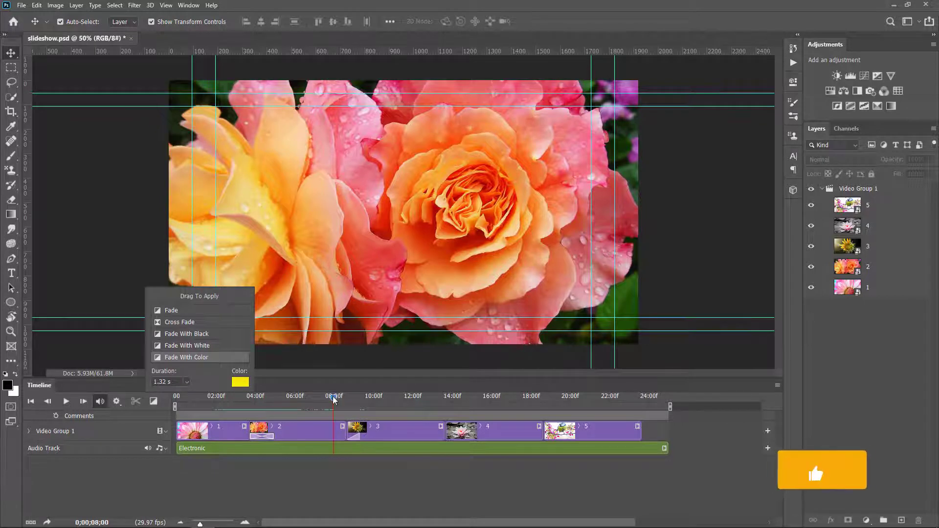
Play back the yellow fade between clips 2 and 3 from shortly before it.
{"action": "left_click_drag", "start_coordinate": [332, 396], "coordinate": [324, 396]}
{"action": "left_click", "coordinate": [66, 401]}
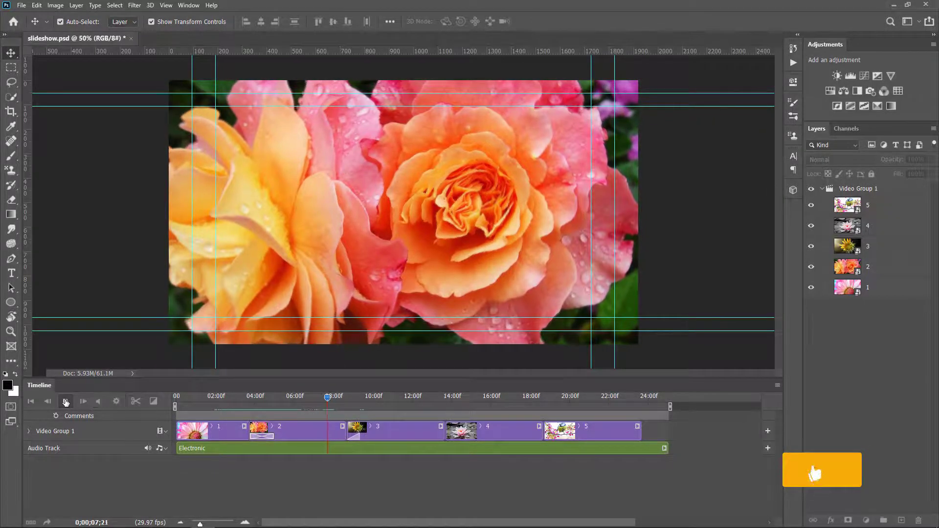
{"action": "key", "text": "space"}
{"action": "left_click_drag", "start_coordinate": [374, 402], "coordinate": [330, 412]}
{"action": "left_click", "coordinate": [65, 401]}
{"action": "left_click", "coordinate": [65, 402]}
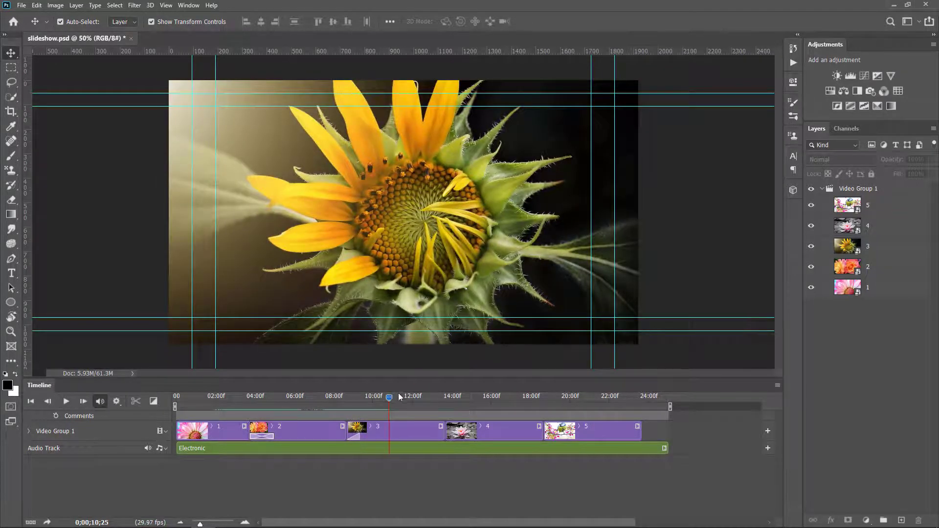
Apply a 1.32 s Fade With White transition at the start of clip 4 and play it back.
{"action": "left_click", "coordinate": [437, 398]}
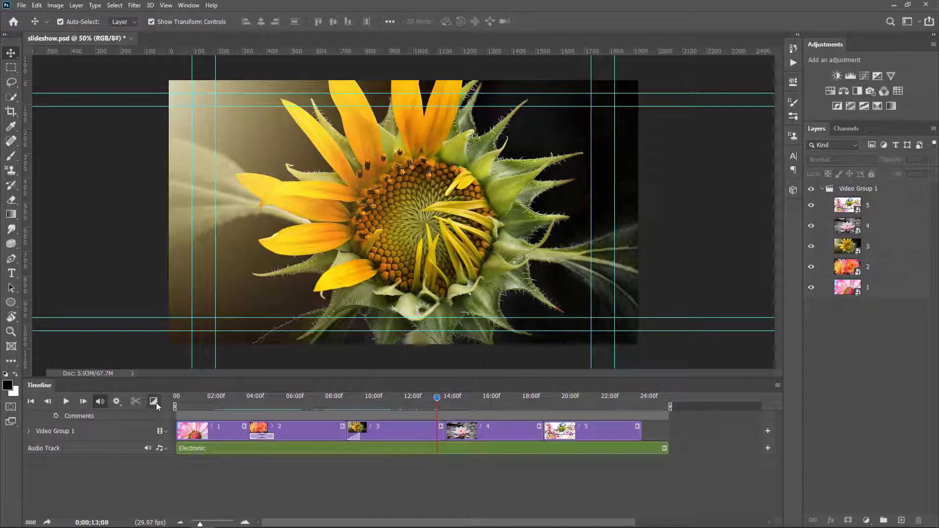
{"action": "mouse_move", "coordinate": [435, 402]}
{"action": "left_mouse_down"}
{"action": "mouse_move", "coordinate": [467, 409]}
{"action": "mouse_move", "coordinate": [433, 409]}
{"action": "left_mouse_up"}
{"action": "left_click", "coordinate": [156, 399]}
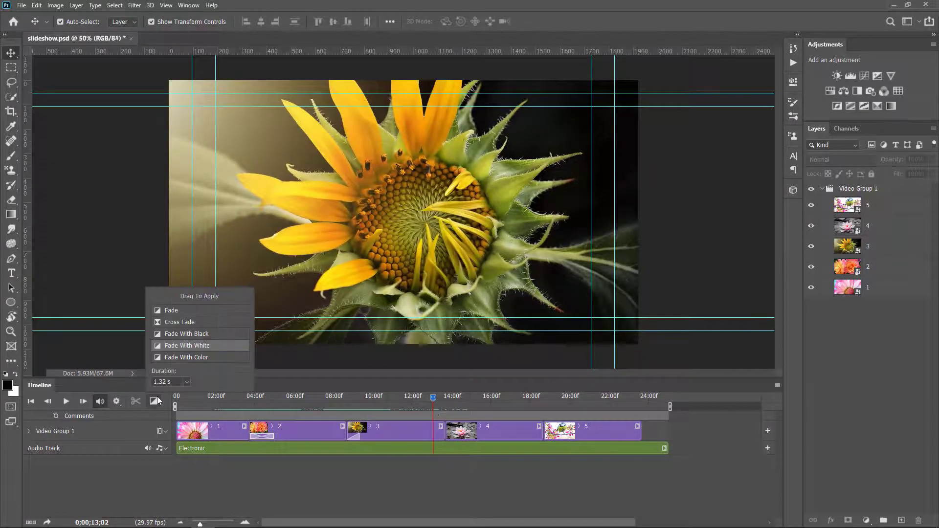
{"action": "left_click_drag", "start_coordinate": [170, 350], "coordinate": [430, 432]}
{"action": "left_click_drag", "start_coordinate": [441, 443], "coordinate": [444, 433]}
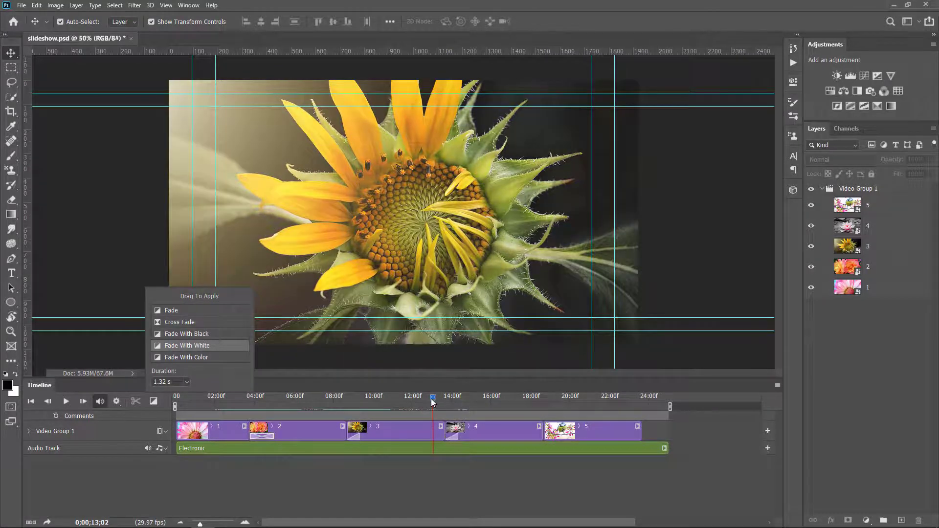
{"action": "left_click", "coordinate": [66, 401]}
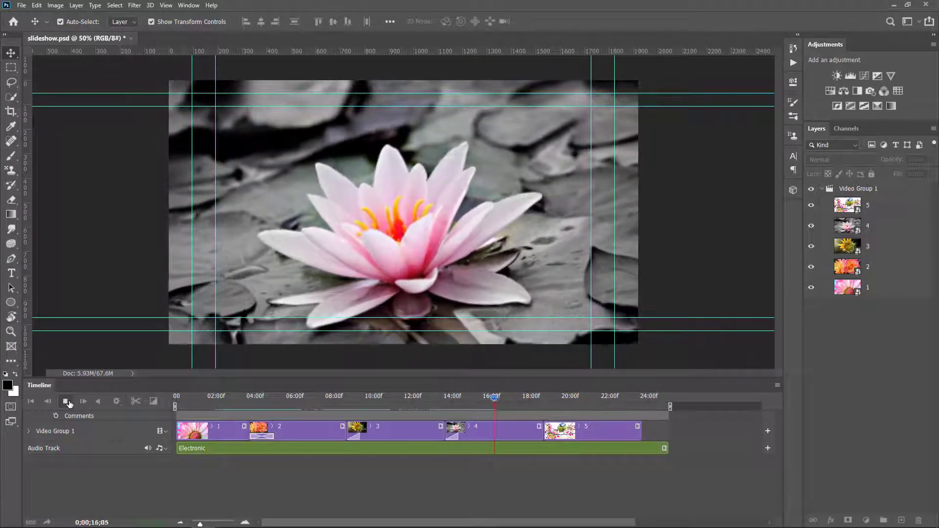
Apply a Cross Fade transition between clips 4 and 5 and set its duration to 1.81 s.
{"action": "left_click", "coordinate": [154, 401]}
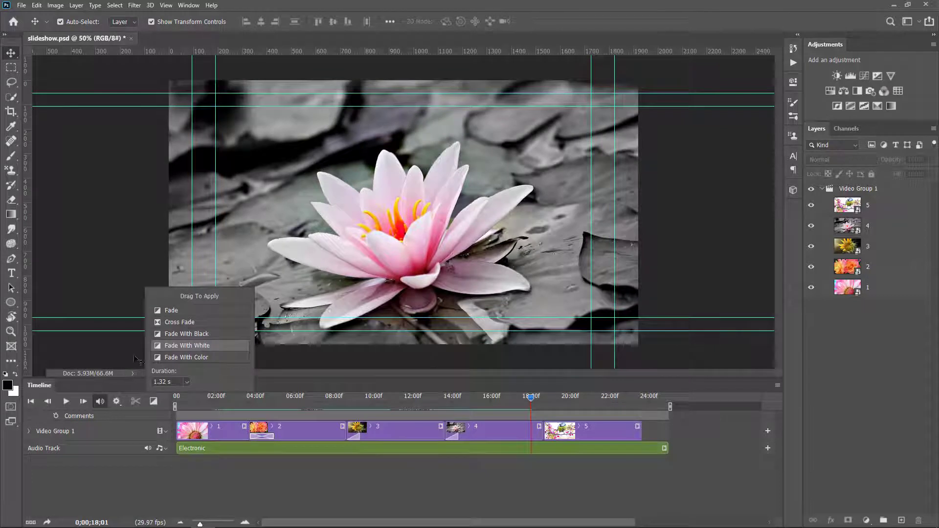
{"action": "left_click_drag", "start_coordinate": [176, 325], "coordinate": [535, 430]}
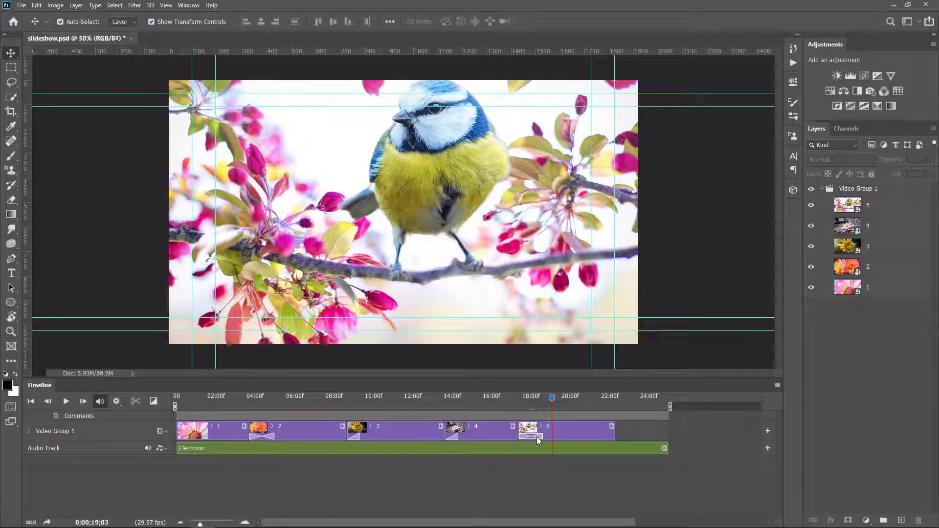
{"action": "right_click", "coordinate": [537, 436]}
{"action": "mouse_move", "coordinate": [576, 426]}
{"action": "left_mouse_down"}
{"action": "mouse_move", "coordinate": [574, 443]}
{"action": "mouse_move", "coordinate": [589, 443]}
{"action": "mouse_move", "coordinate": [574, 442]}
{"action": "mouse_move", "coordinate": [583, 442]}
{"action": "left_mouse_up"}
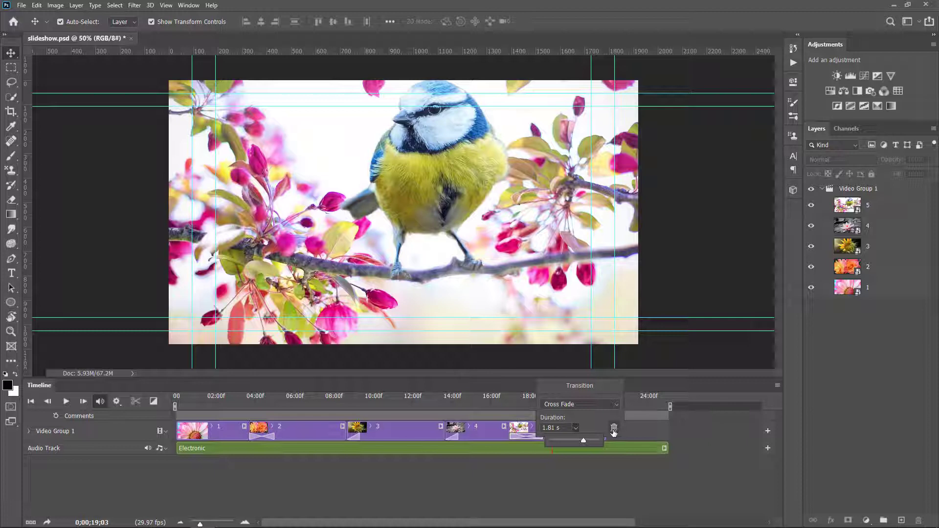
{"action": "left_click", "coordinate": [574, 494]}
Trim the end of the Electronic audio clip to match the end of clip 5.
{"action": "left_click_drag", "start_coordinate": [556, 397], "coordinate": [590, 422]}
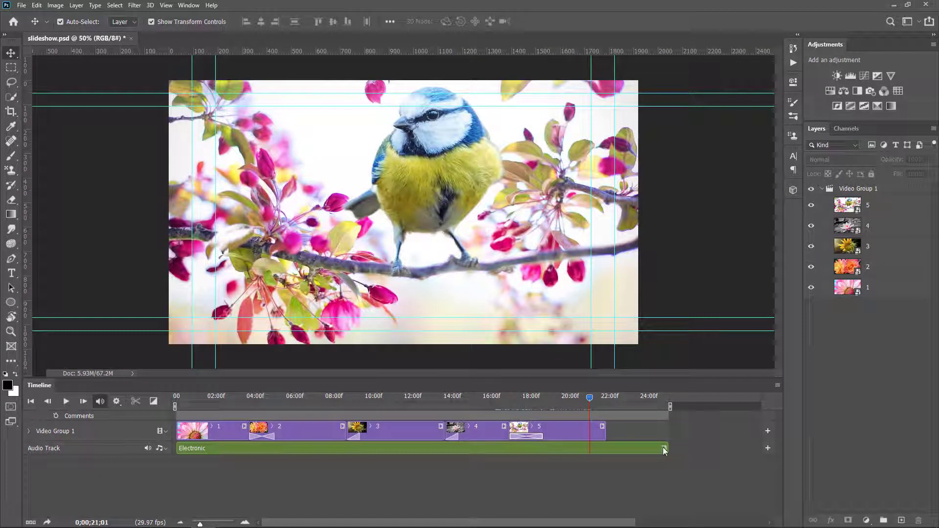
{"action": "left_click_drag", "start_coordinate": [668, 448], "coordinate": [604, 448]}
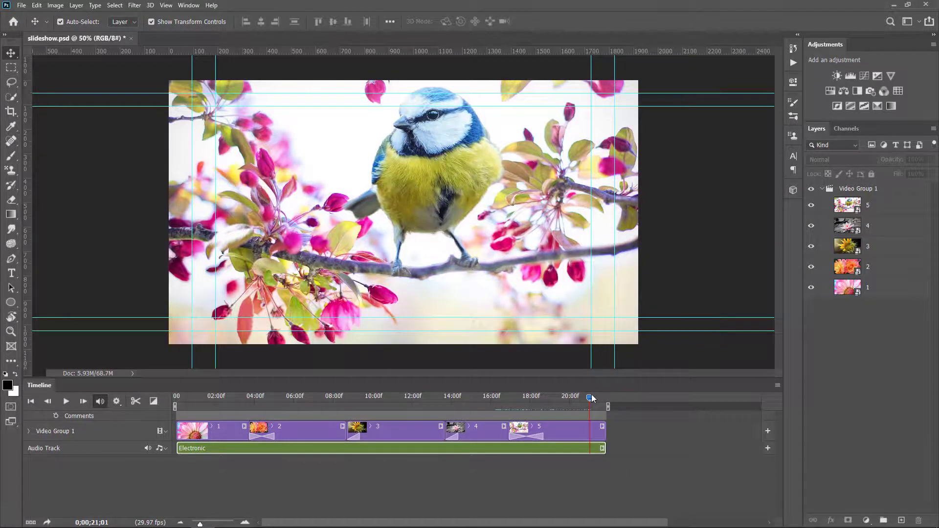
Return the playhead to the start of the timeline and add a new video group above Video Group 1.
{"action": "key", "text": "t"}
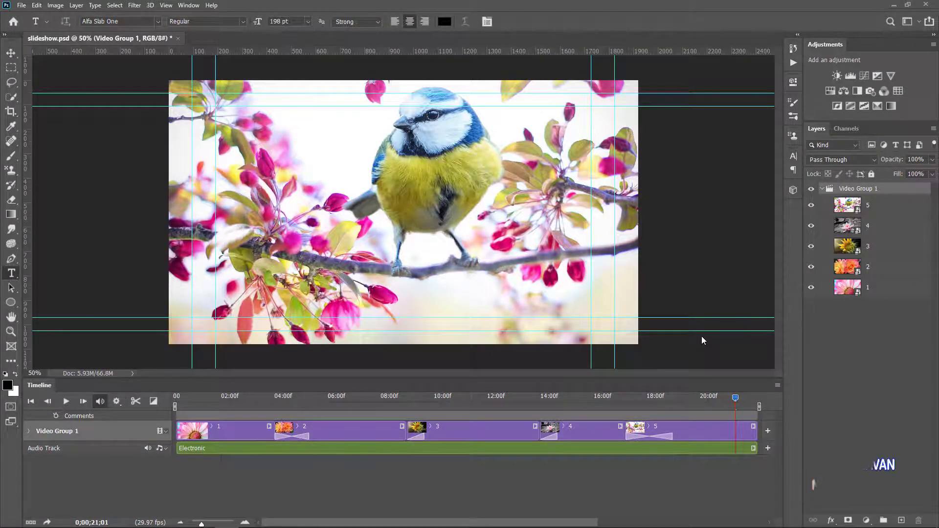
{"action": "key", "text": "Home"}
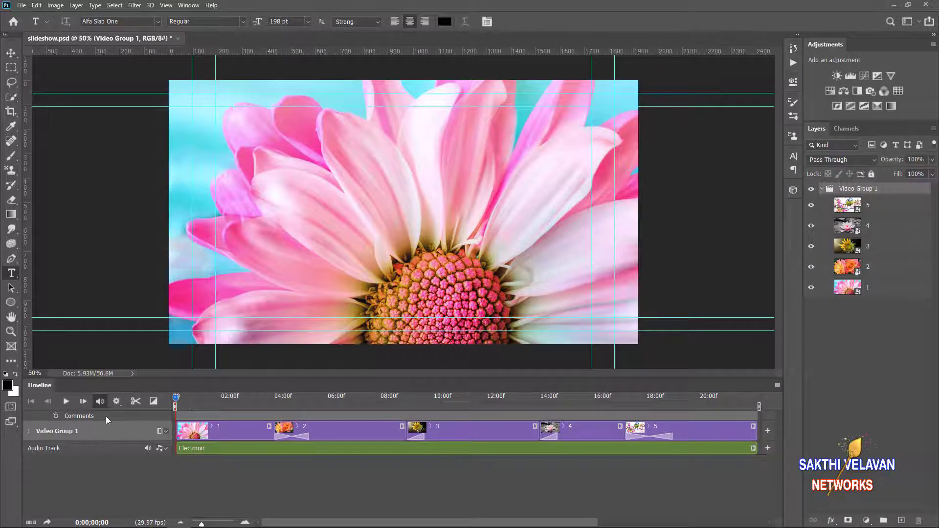
{"action": "left_click", "coordinate": [165, 432]}
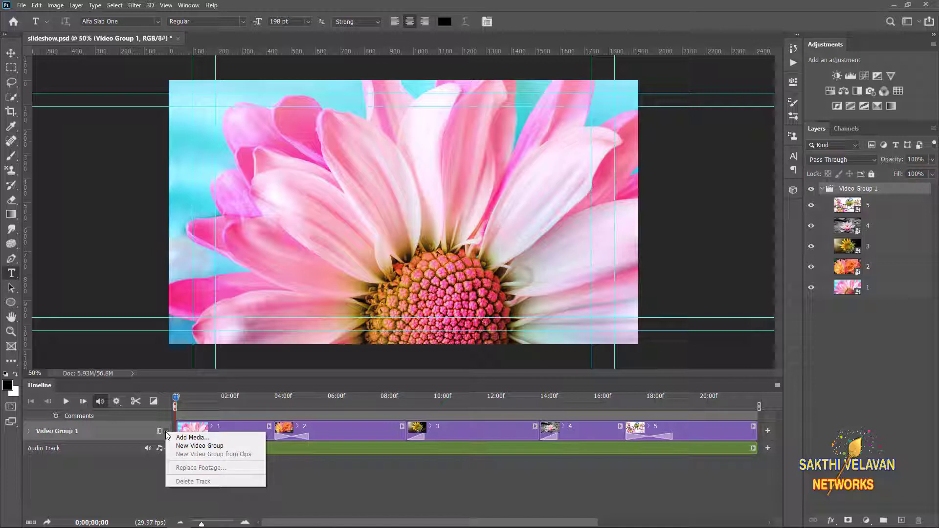
{"action": "left_click", "coordinate": [179, 446]}
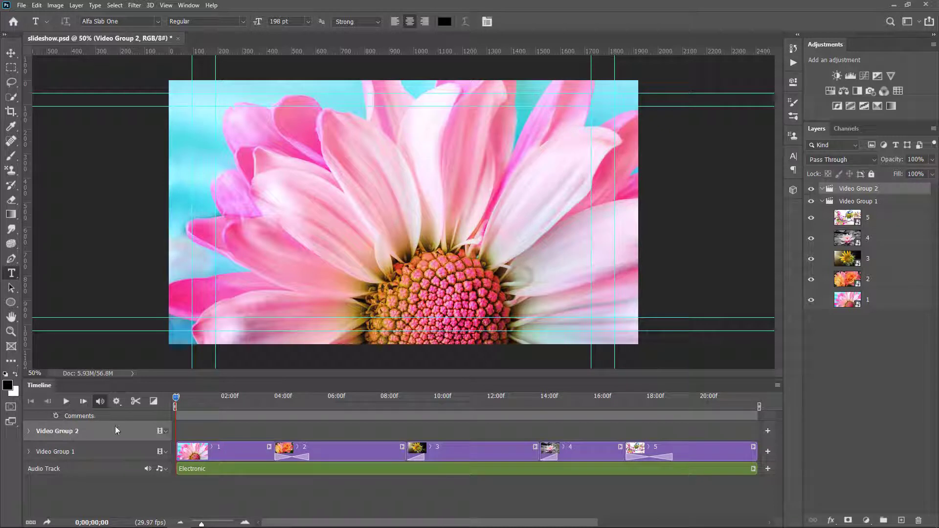
Add the text FLOWER over the image in Video Group 2, in Alfa Slab One at 198 pt.
{"action": "key", "text": "v"}
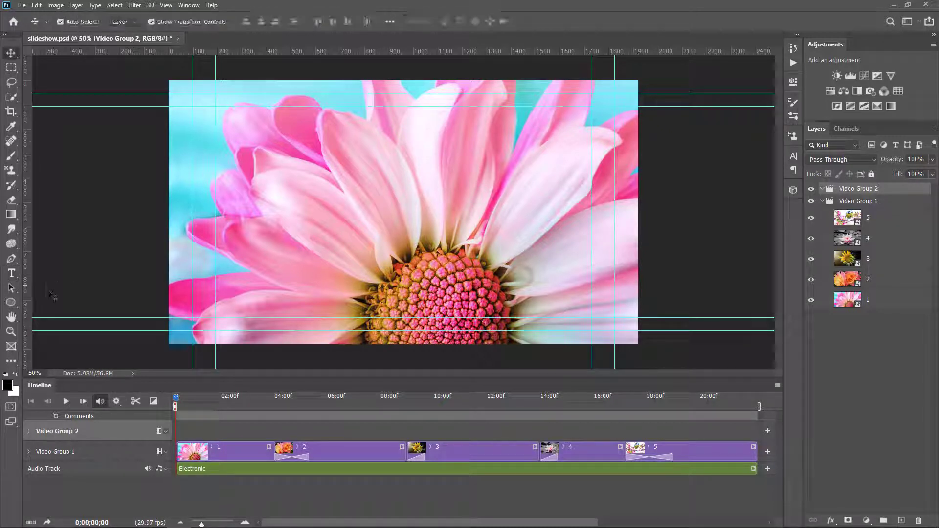
{"action": "left_click", "coordinate": [12, 274]}
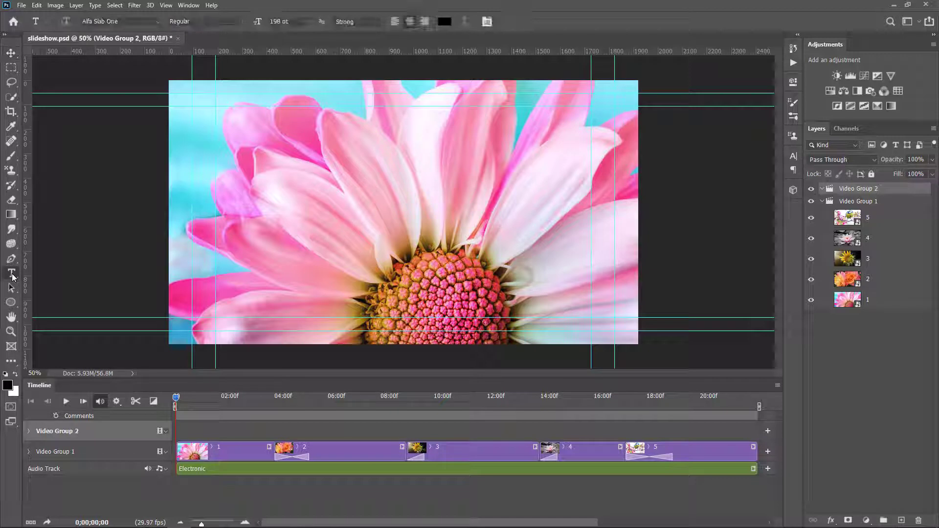
{"action": "left_click", "coordinate": [430, 186]}
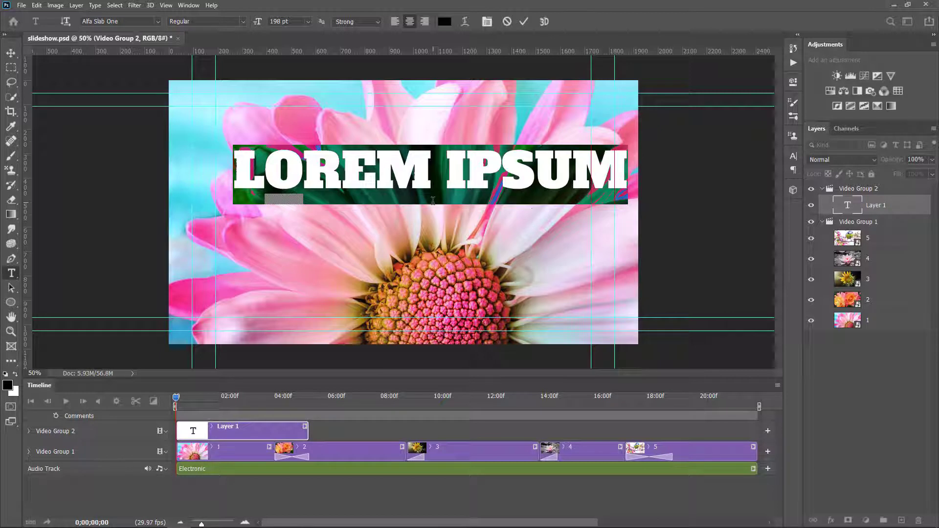
{"action": "type", "text": "FLOWER"}
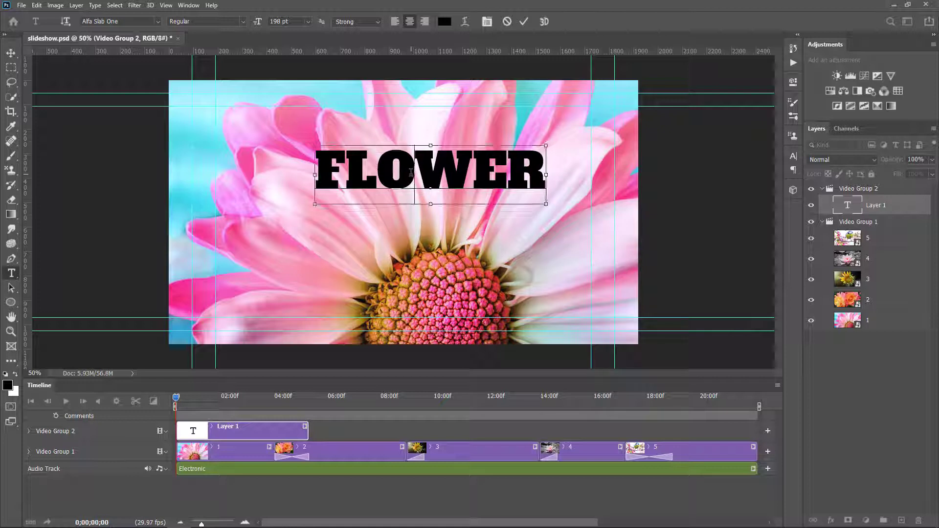
Recolor the FLOWER text with pink f33e97 sampled from a petal in the image and commit the text.
{"action": "double_click", "coordinate": [411, 172]}
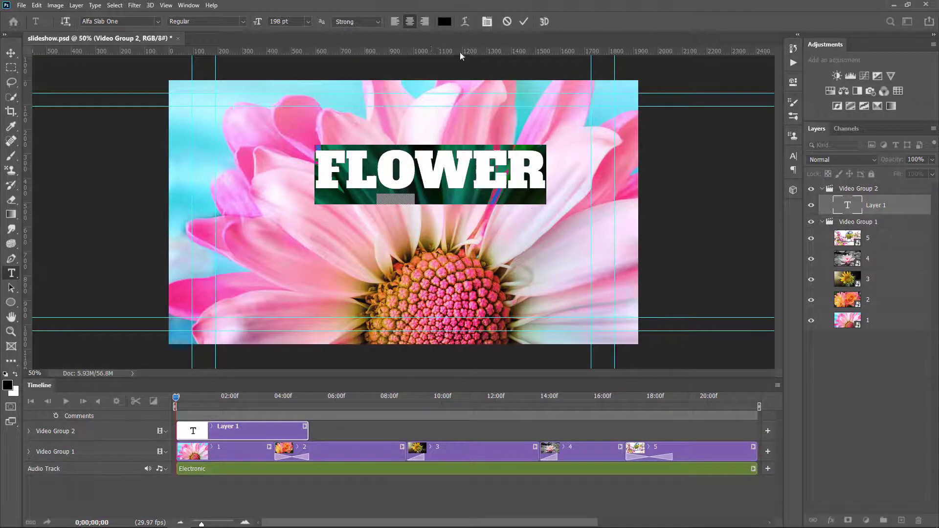
{"action": "left_click", "coordinate": [447, 21]}
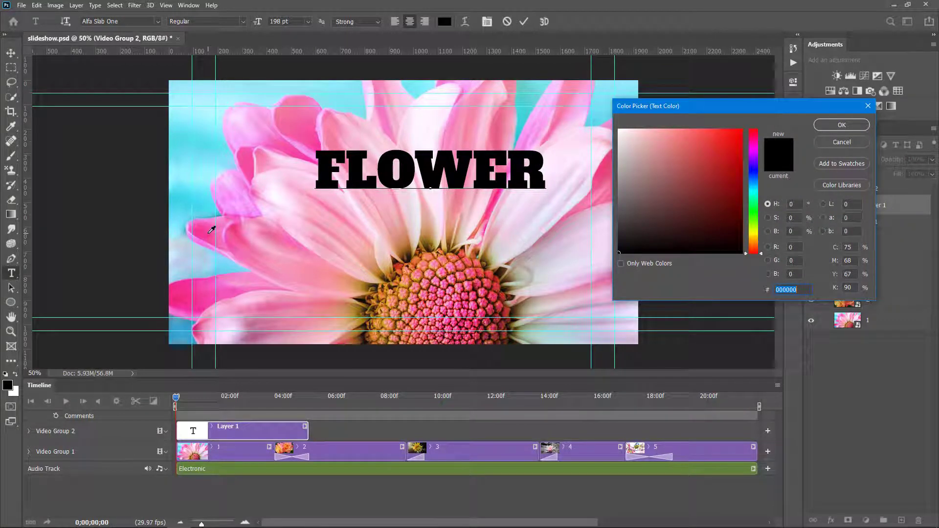
{"action": "left_click", "coordinate": [210, 231]}
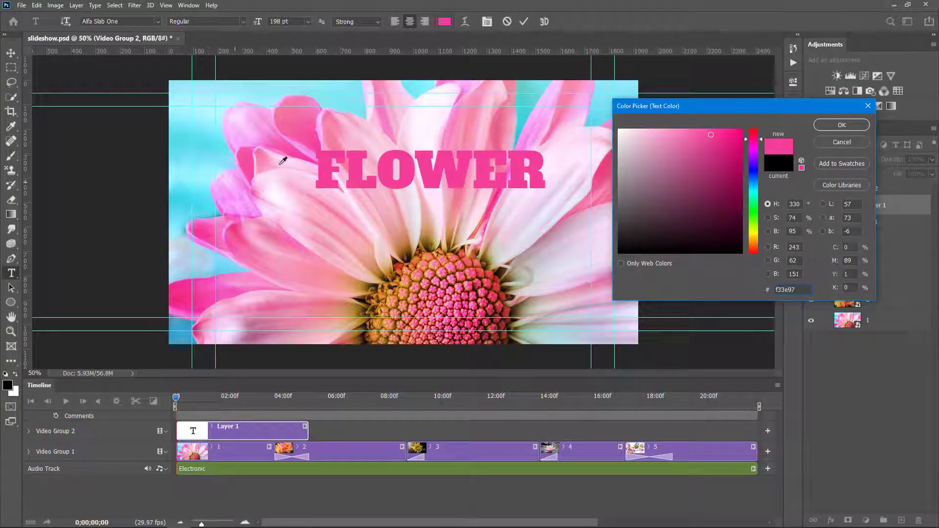
{"action": "left_click", "coordinate": [841, 125]}
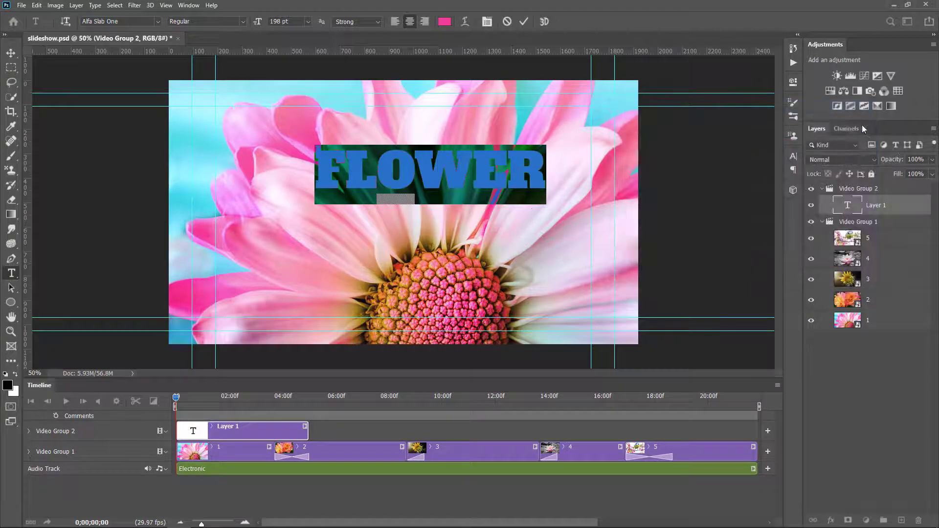
{"action": "left_click", "coordinate": [523, 21]}
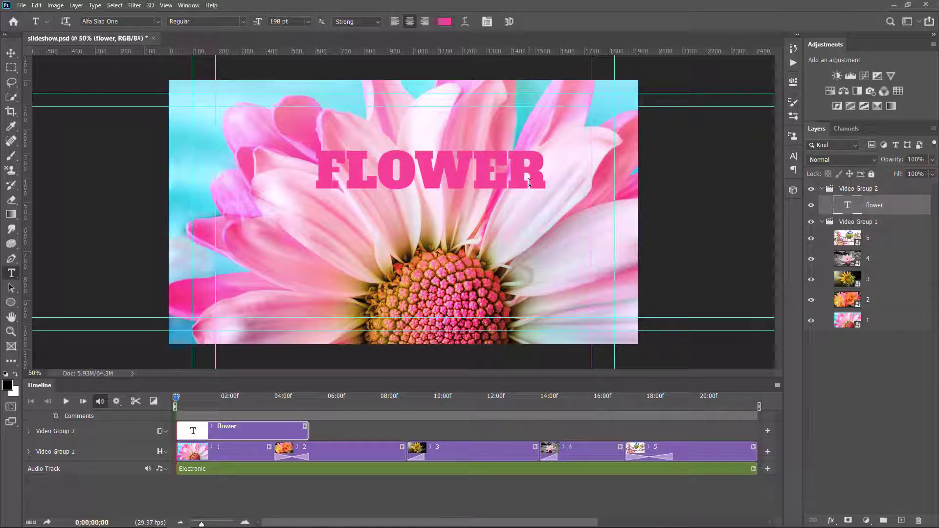
Add a 5 px white Stroke effect, positioned outside, to the flower text layer.
{"action": "double_click", "coordinate": [918, 210]}
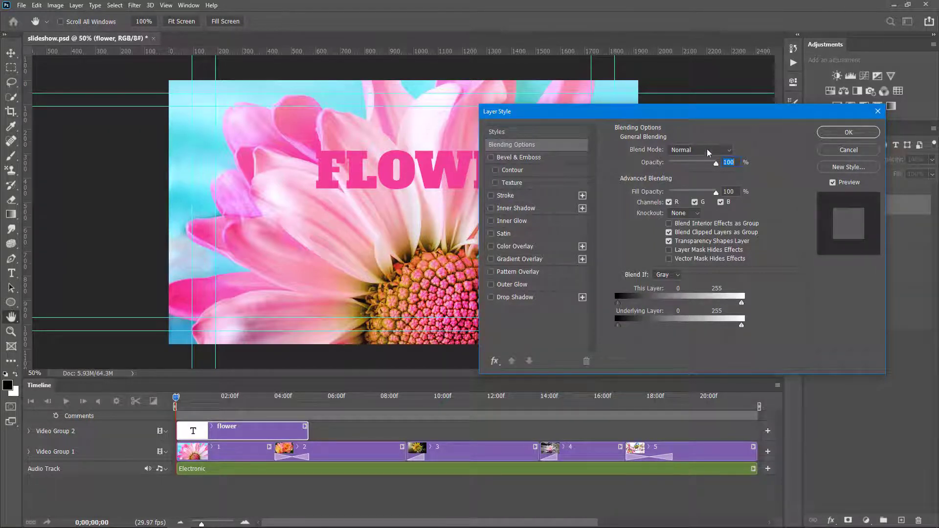
{"action": "left_click", "coordinate": [500, 196]}
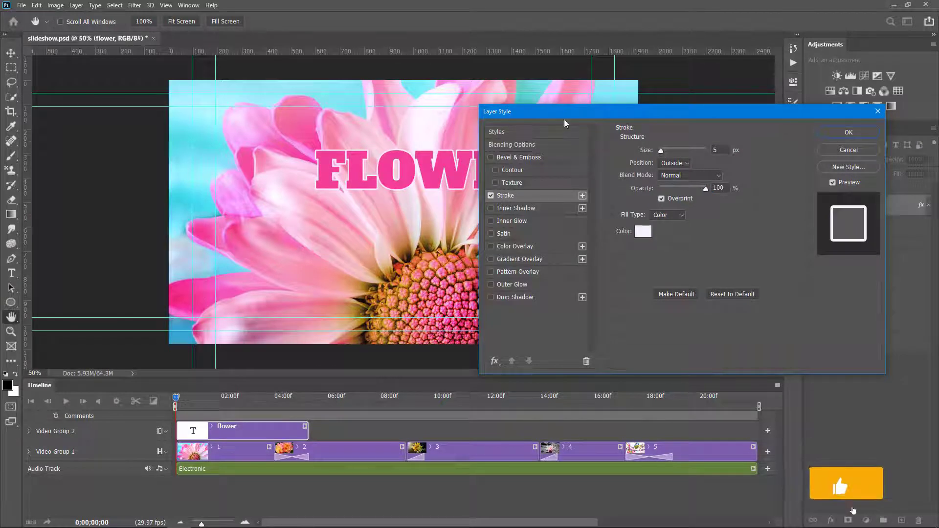
{"action": "left_click_drag", "start_coordinate": [561, 116], "coordinate": [655, 148]}
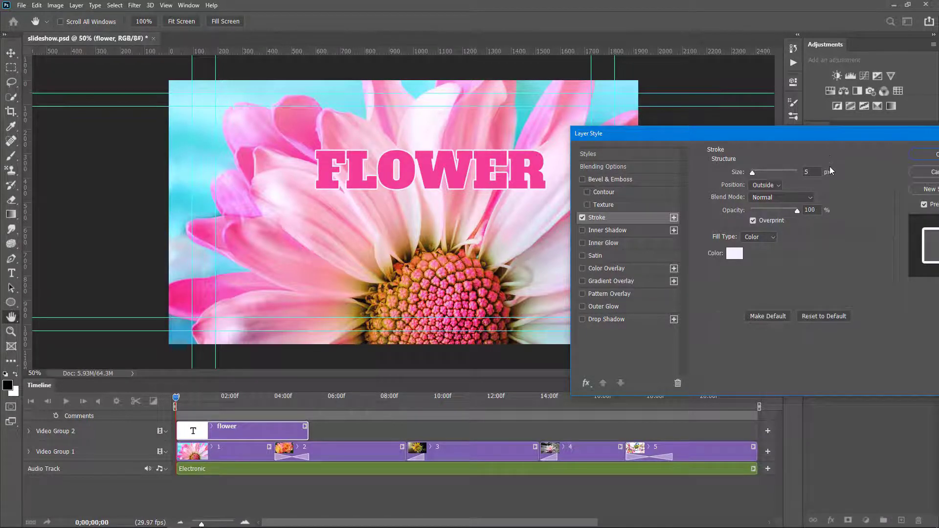
{"action": "left_click_drag", "start_coordinate": [832, 139], "coordinate": [660, 131]}
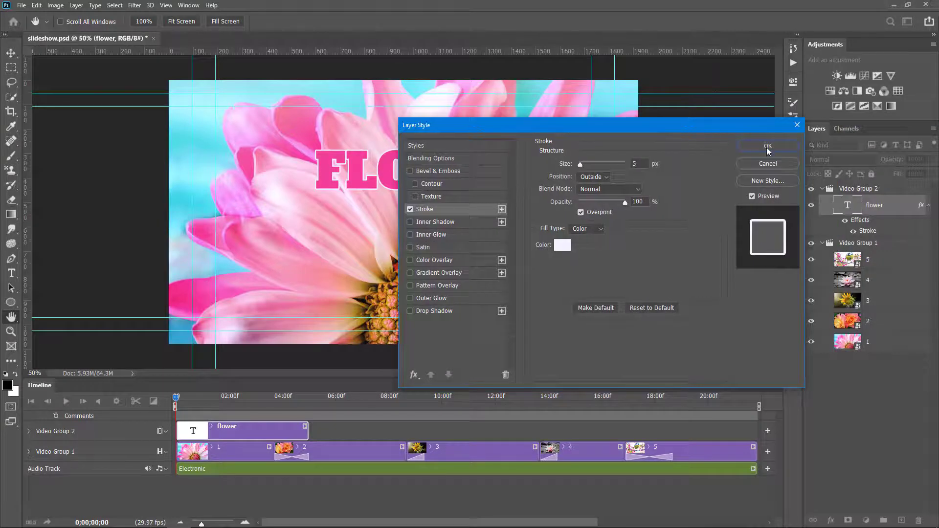
{"action": "left_click", "coordinate": [768, 148]}
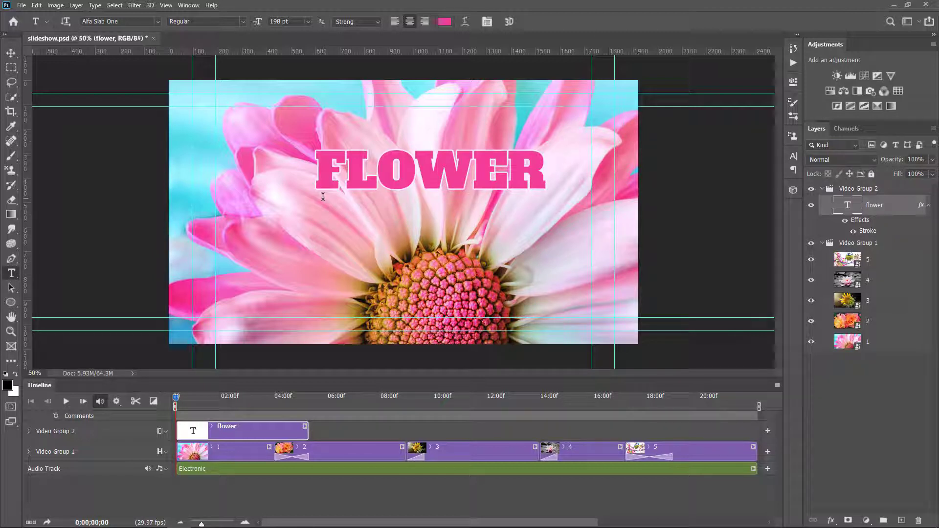
Shrink the FLOWER text to about 71% width and 48.5% height and place it near the lower-left guides of the canvas.
{"action": "key", "text": "v"}
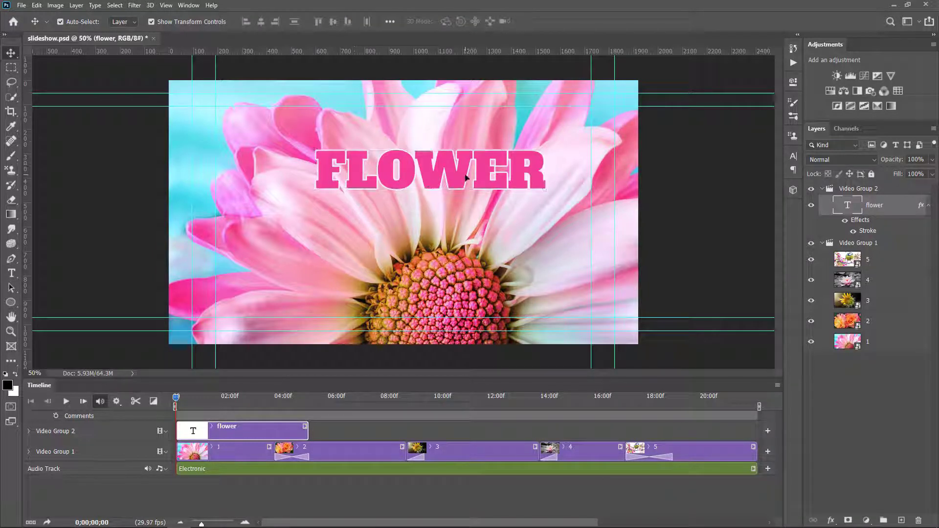
{"action": "left_click_drag", "start_coordinate": [466, 178], "coordinate": [330, 308]}
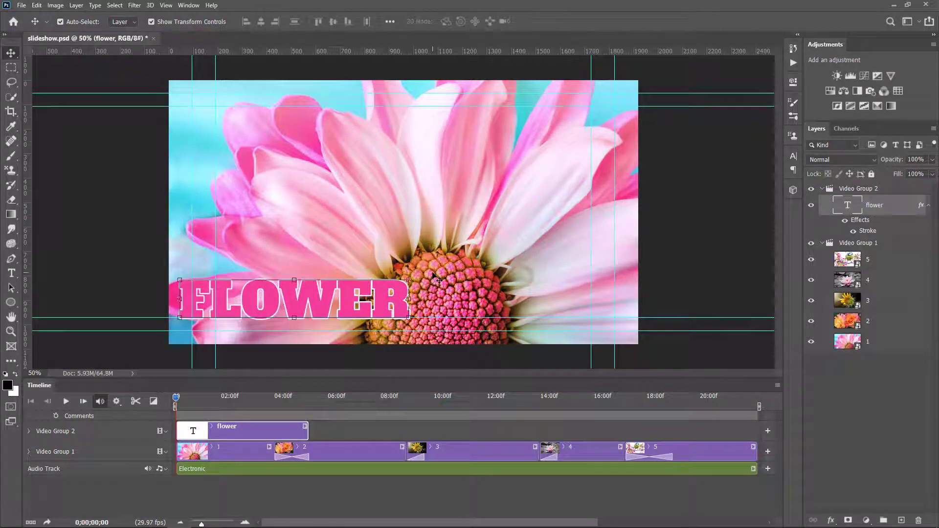
{"action": "key", "text": "ctrl"}
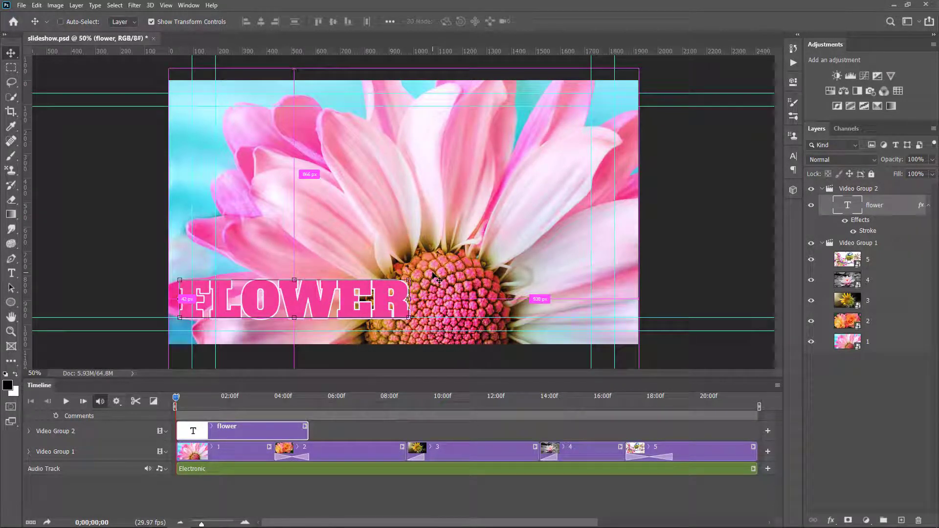
{"action": "key", "text": "ctrl+t"}
{"action": "left_click_drag", "start_coordinate": [410, 275], "coordinate": [342, 305]}
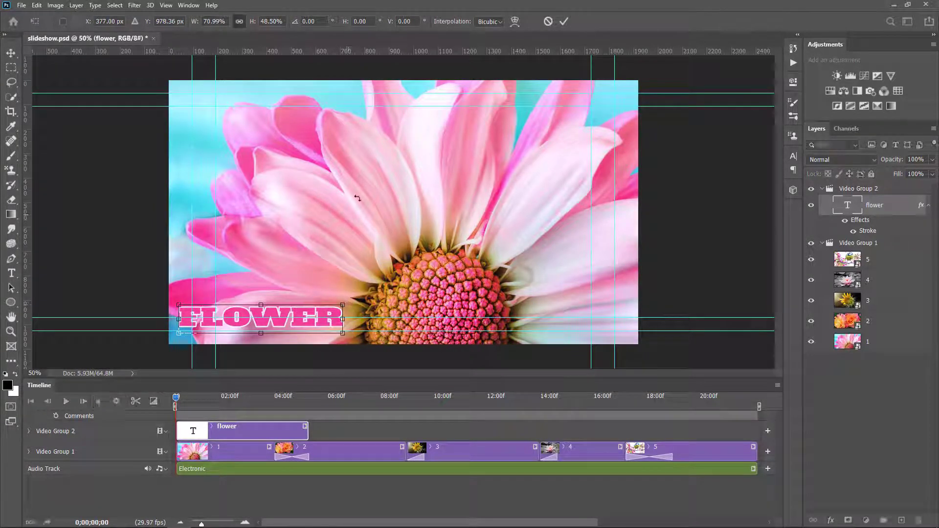
{"action": "left_click", "coordinate": [564, 21]}
{"action": "left_click_drag", "start_coordinate": [283, 318], "coordinate": [311, 308]}
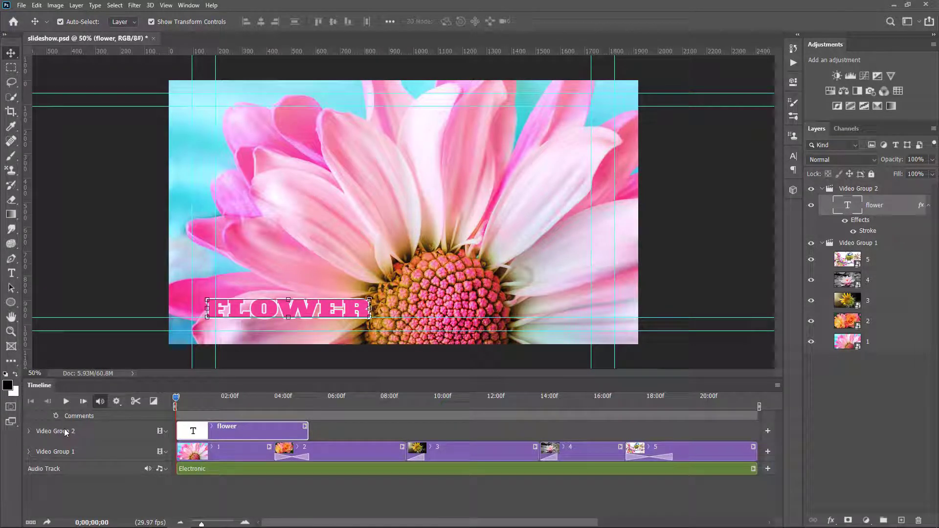
Enable Transform and Opacity keyframes for the flower text clip at 0;00;01;04.
{"action": "left_click", "coordinate": [29, 430]}
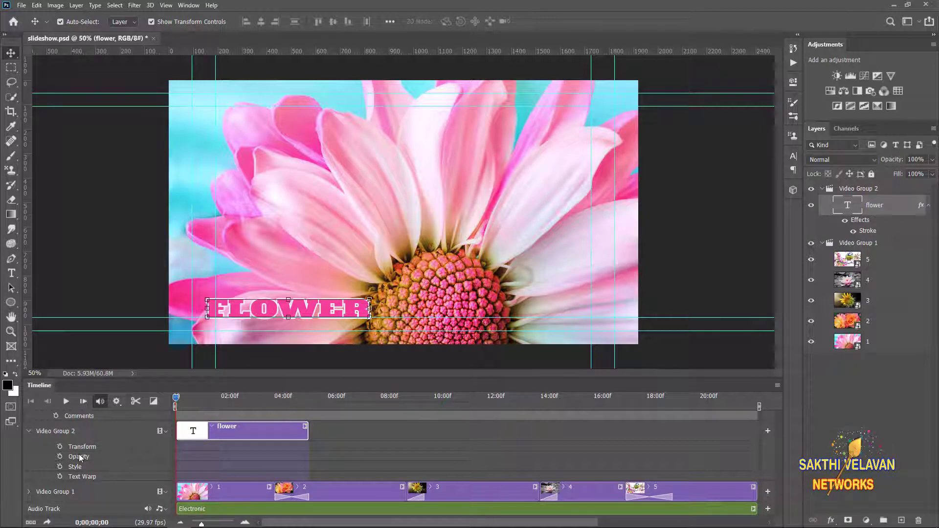
{"action": "left_click_drag", "start_coordinate": [177, 398], "coordinate": [208, 404]}
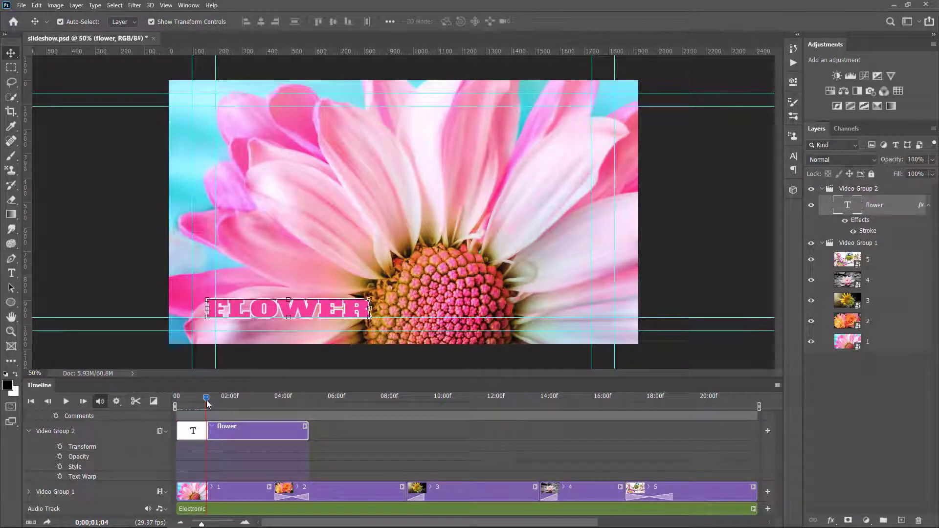
{"action": "left_click", "coordinate": [59, 446]}
{"action": "left_click", "coordinate": [207, 447]}
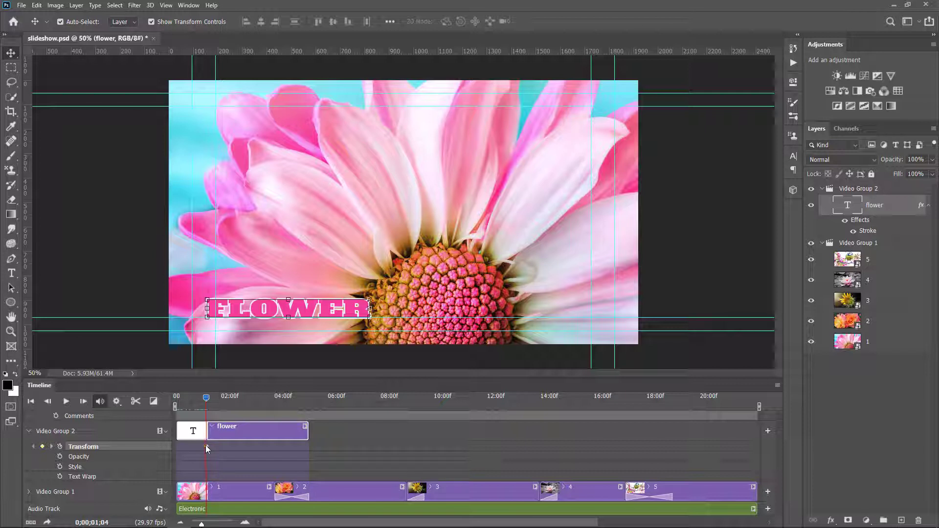
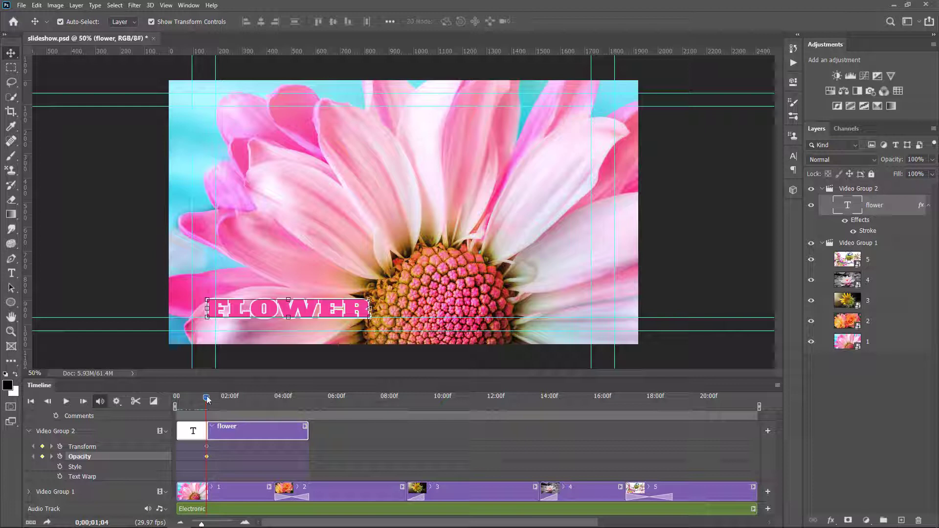
Add Transform and Opacity keyframes at the start of the timeline and move the FLOWER text off the canvas past its left edge.
{"action": "left_click_drag", "start_coordinate": [206, 400], "coordinate": [46, 418]}
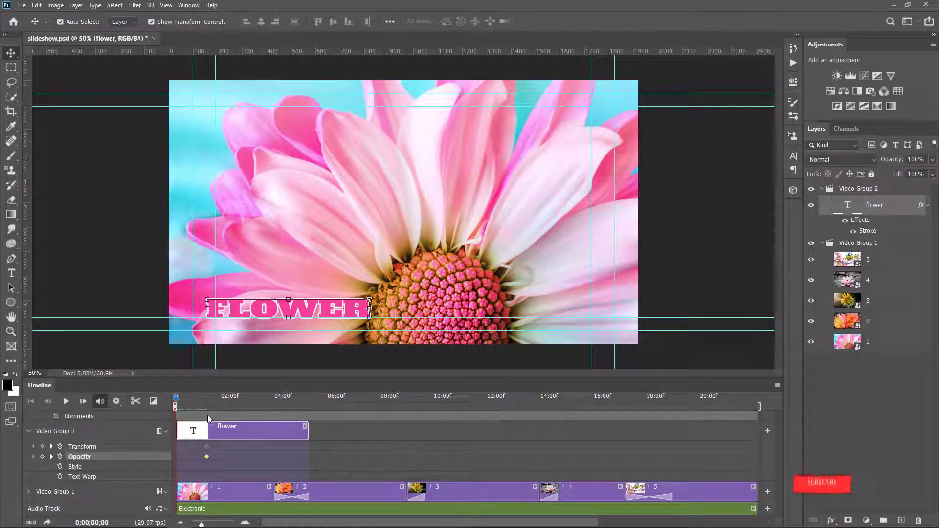
{"action": "left_click", "coordinate": [42, 448]}
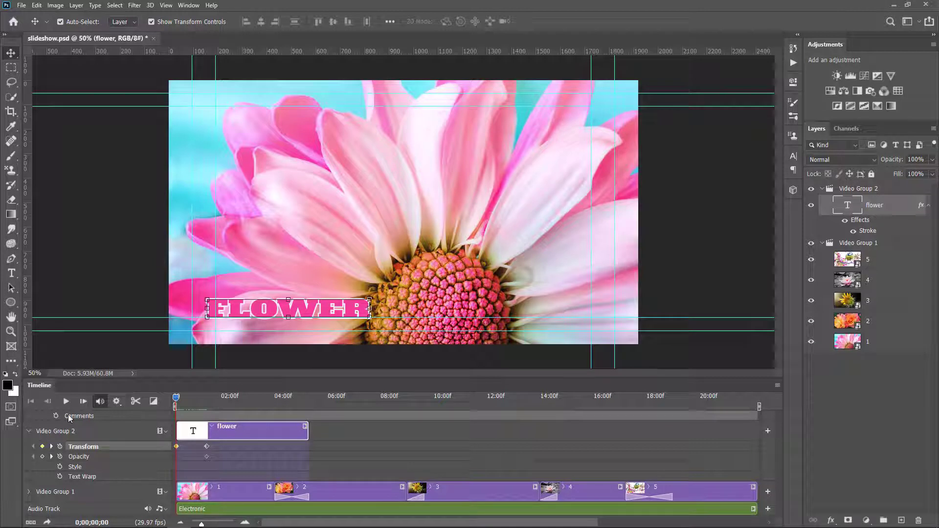
{"action": "left_click", "coordinate": [42, 458]}
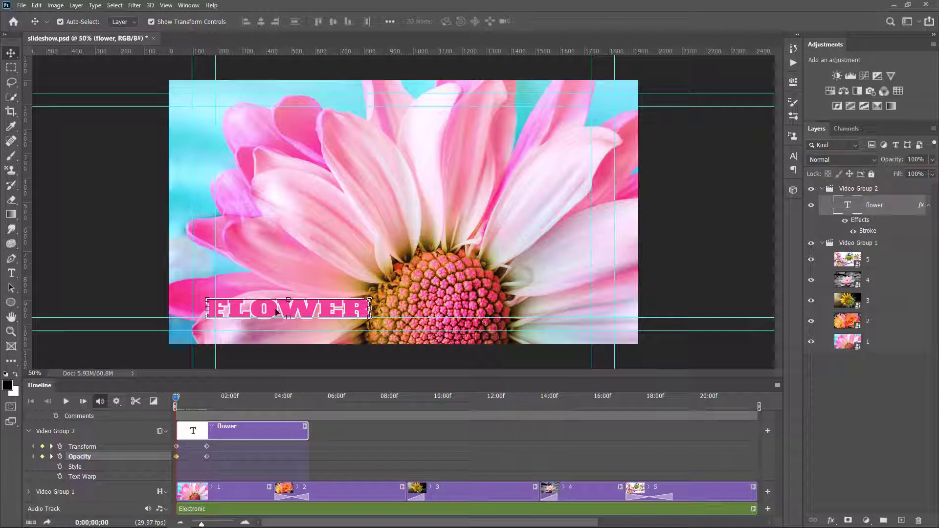
{"action": "left_click_drag", "start_coordinate": [304, 313], "coordinate": [95, 312]}
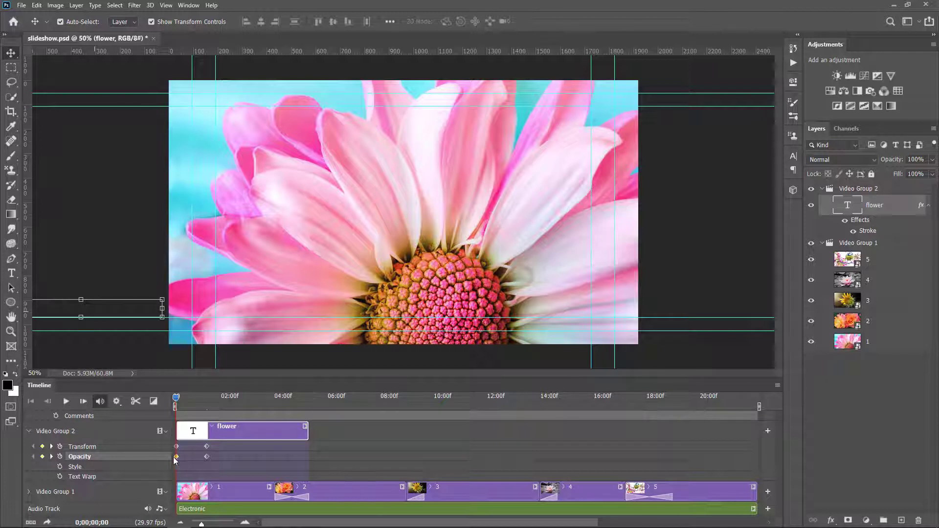
Lower the flower text layer's opacity to 53% at the starting keyframe and deselect the layer.
{"action": "left_click", "coordinate": [932, 160]}
{"action": "left_click_drag", "start_coordinate": [932, 171], "coordinate": [911, 172]}
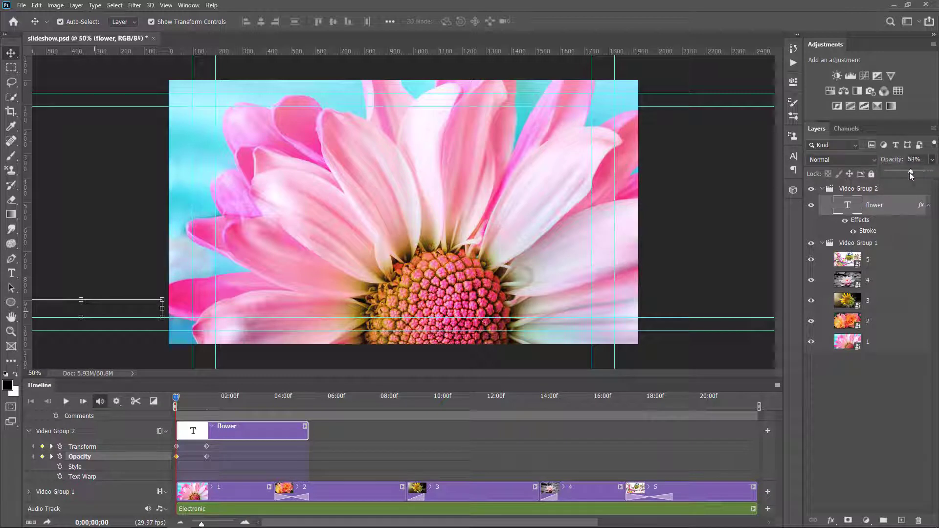
{"action": "left_click", "coordinate": [831, 392]}
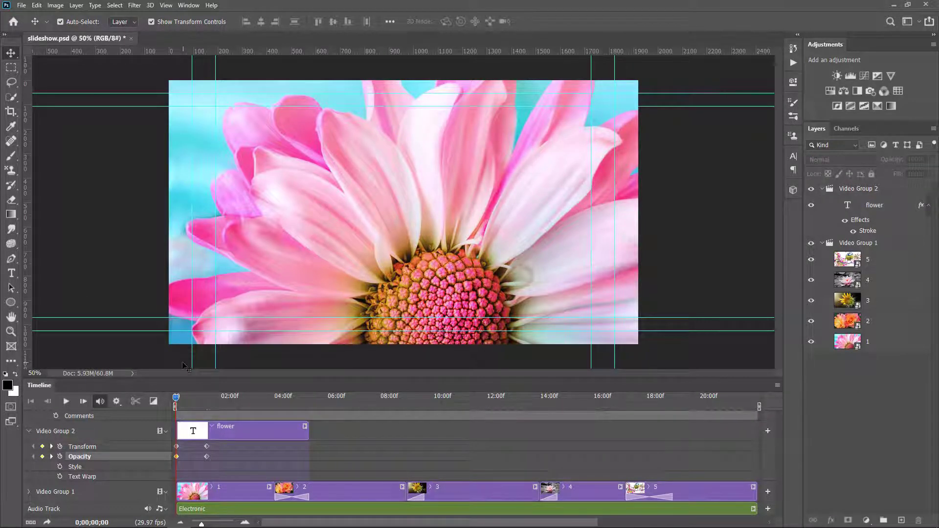
Play the opening of the timeline to check the text animation, then return the playhead to the start.
{"action": "left_click", "coordinate": [68, 402]}
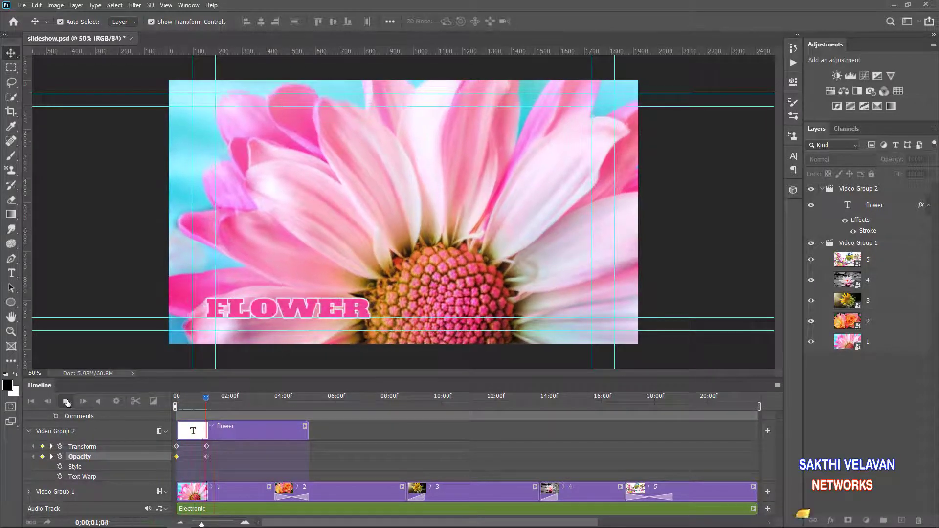
{"action": "key", "text": "space"}
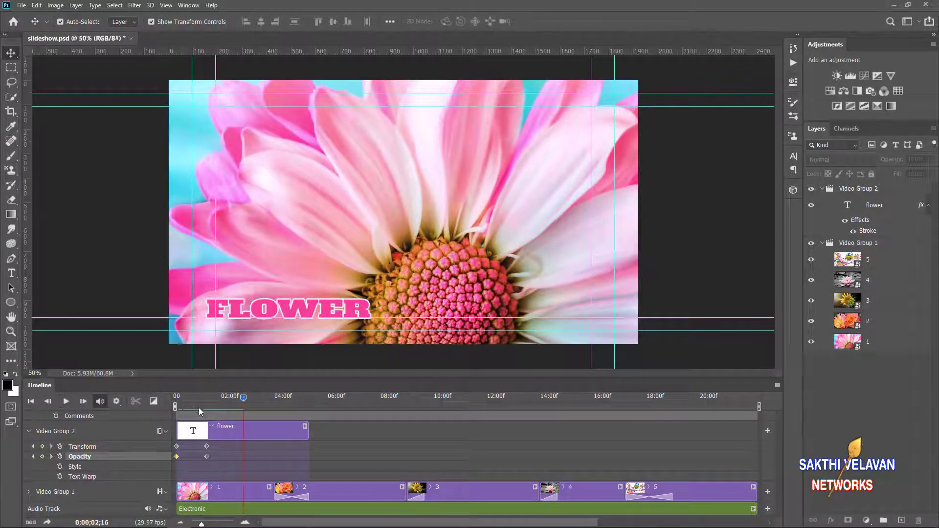
{"action": "left_click_drag", "start_coordinate": [243, 398], "coordinate": [177, 417]}
Trim the end of the flower text clip to match the end of clip 1.
{"action": "left_click", "coordinate": [330, 397]}
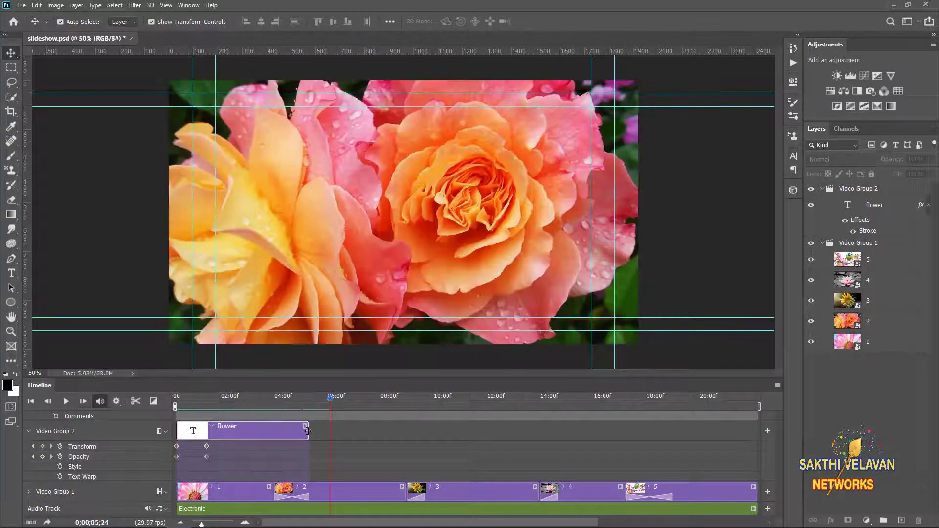
{"action": "left_click_drag", "start_coordinate": [308, 430], "coordinate": [274, 436]}
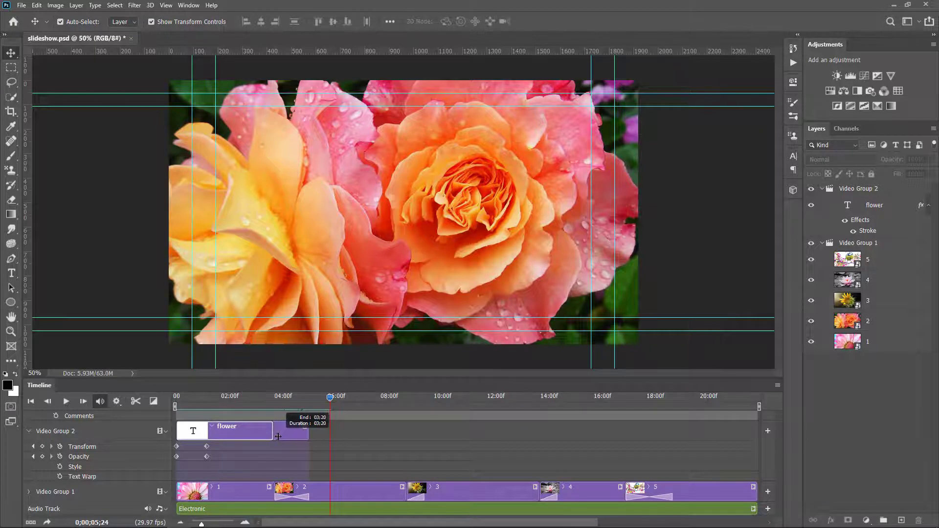
{"action": "key", "text": "ctrl+minus"}
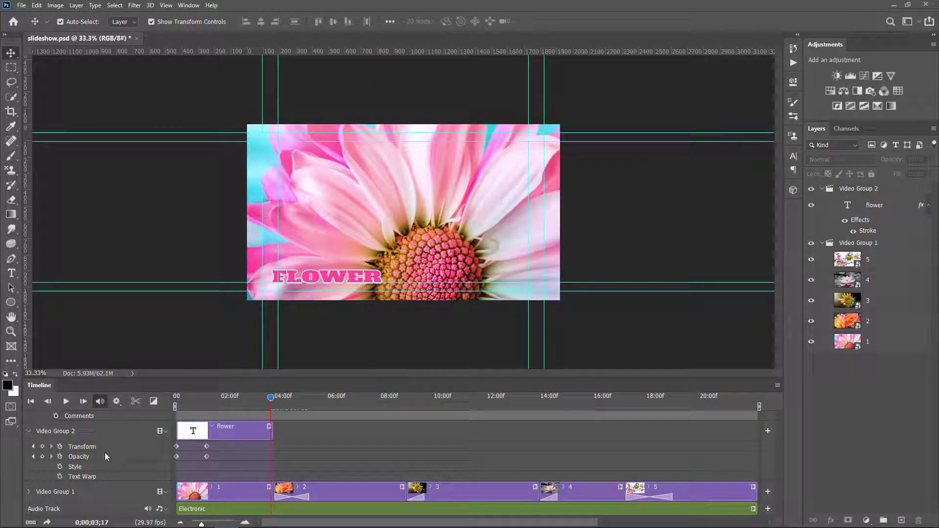
Start rendering the timeline to video and choose the root of Local Disk (H:) as the destination folder.
{"action": "left_click", "coordinate": [47, 522]}
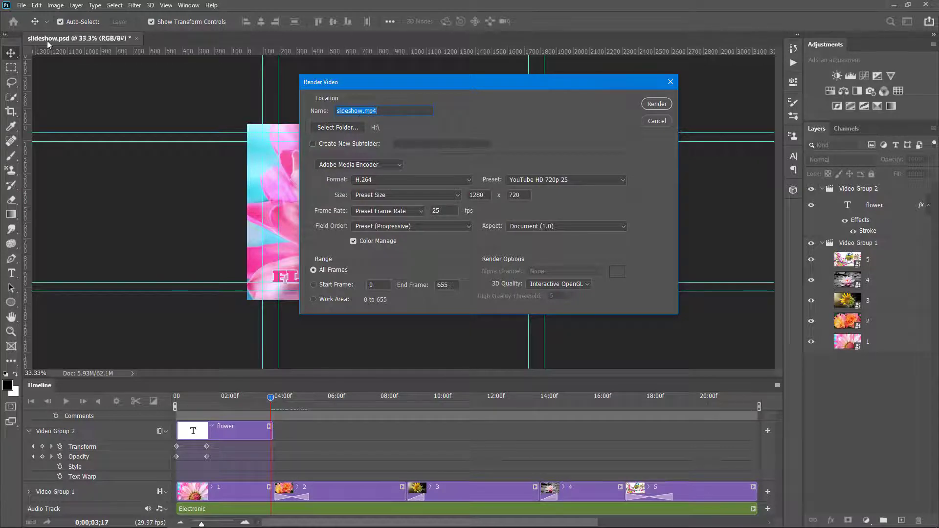
{"action": "left_click", "coordinate": [323, 126]}
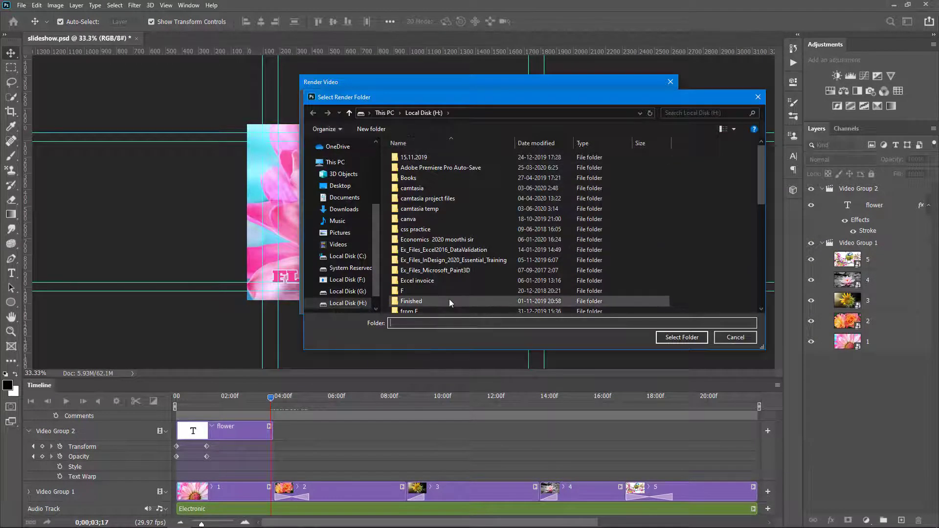
{"action": "left_click", "coordinate": [682, 337]}
Configure the render to use Adobe Media Encoder with the H.264 format and the YouTube HD 720p 25 preset.
{"action": "left_click", "coordinate": [371, 165]}
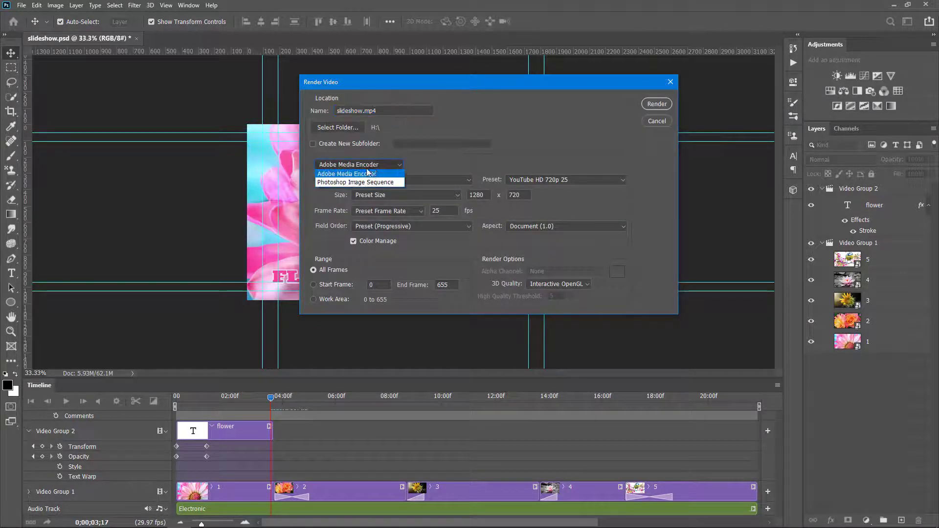
{"action": "left_click", "coordinate": [349, 175]}
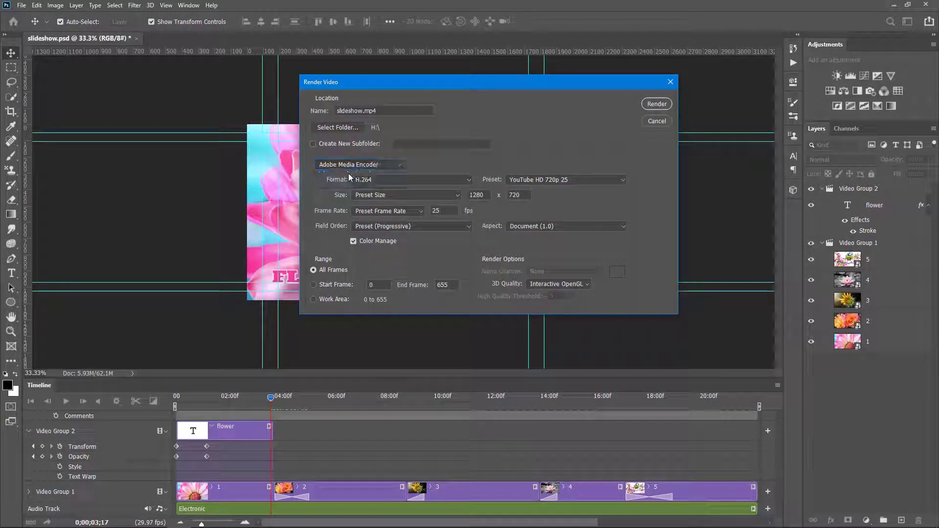
{"action": "left_click", "coordinate": [406, 180]}
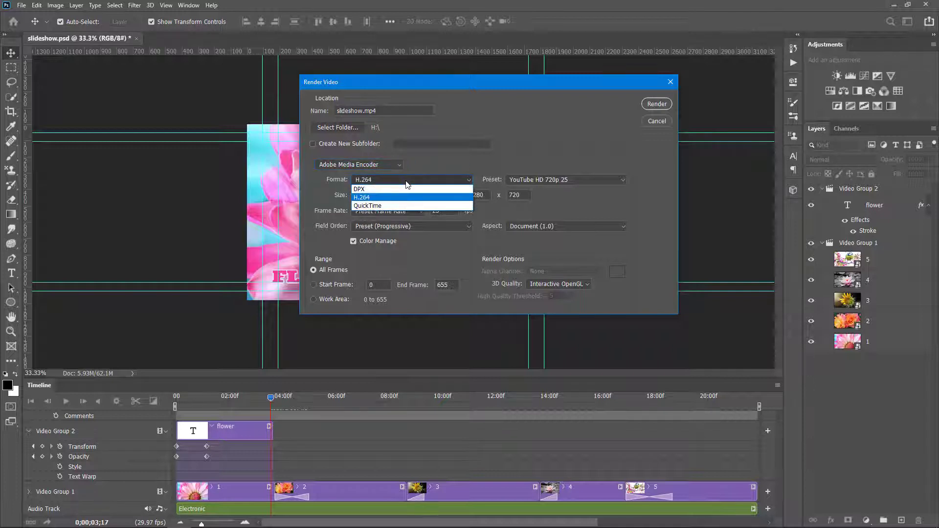
{"action": "left_click", "coordinate": [386, 197]}
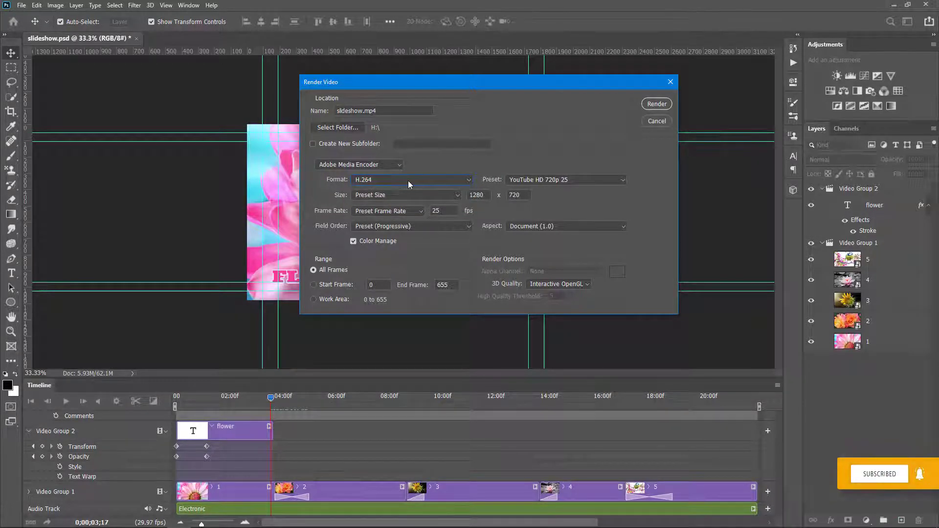
{"action": "left_click", "coordinate": [566, 181]}
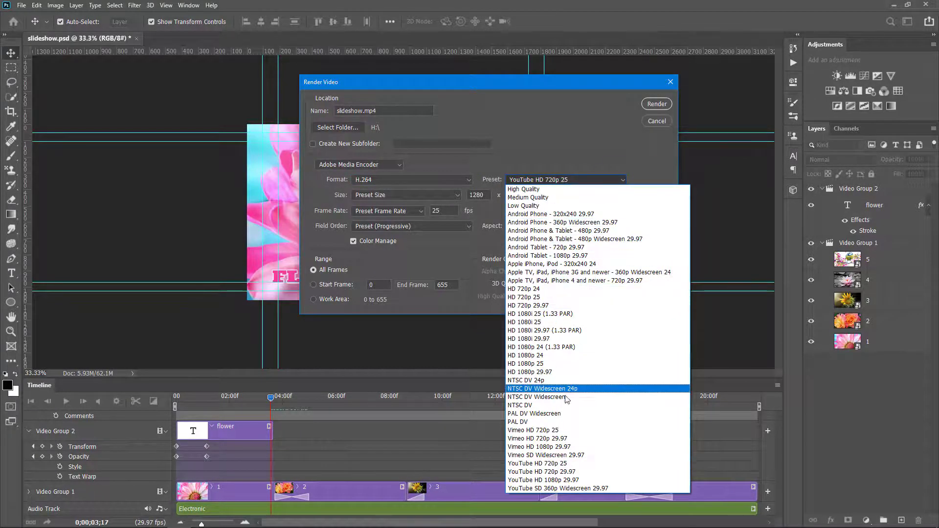
{"action": "left_click", "coordinate": [551, 465]}
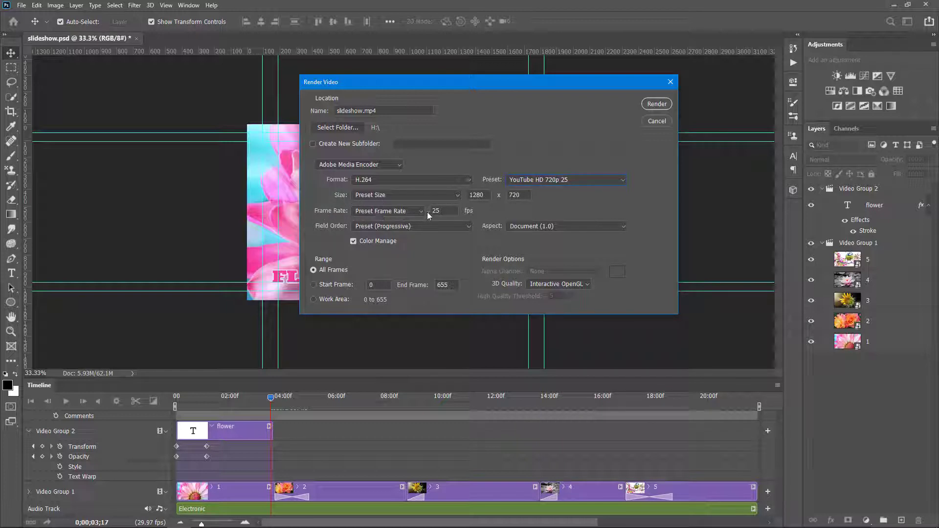
Use the Document (1.0) aspect and Interactive OpenGL 3D quality, and render the slideshow video.
{"action": "key", "text": "Tab"}
{"action": "left_click", "coordinate": [520, 227]}
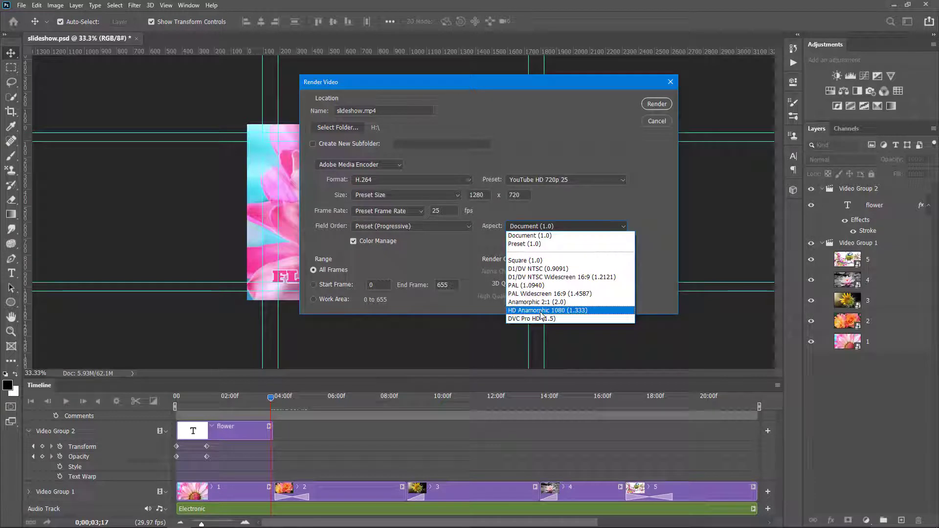
{"action": "left_click", "coordinate": [531, 227]}
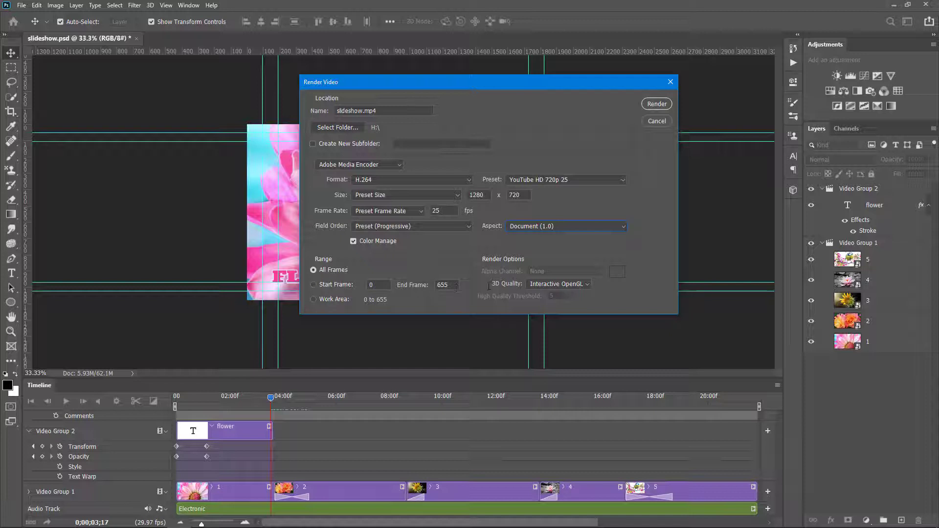
{"action": "left_click", "coordinate": [533, 284]}
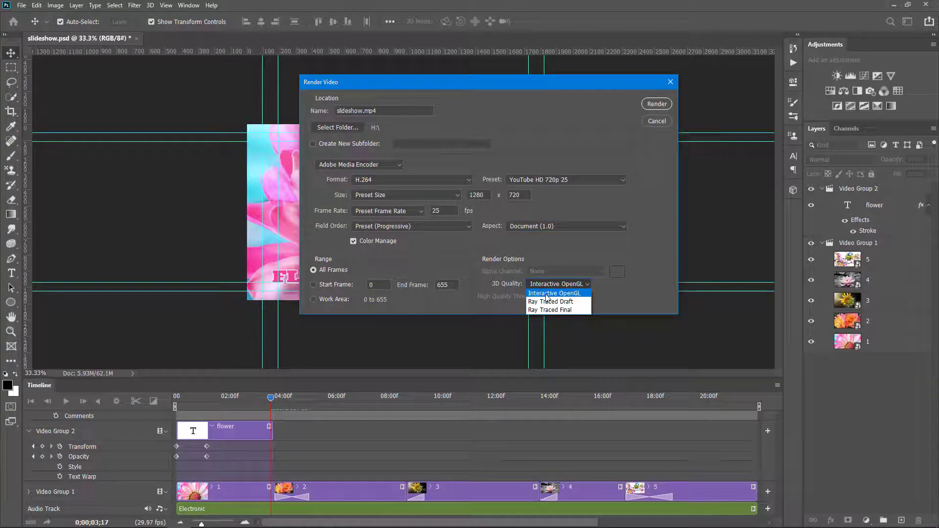
{"action": "left_click", "coordinate": [546, 295]}
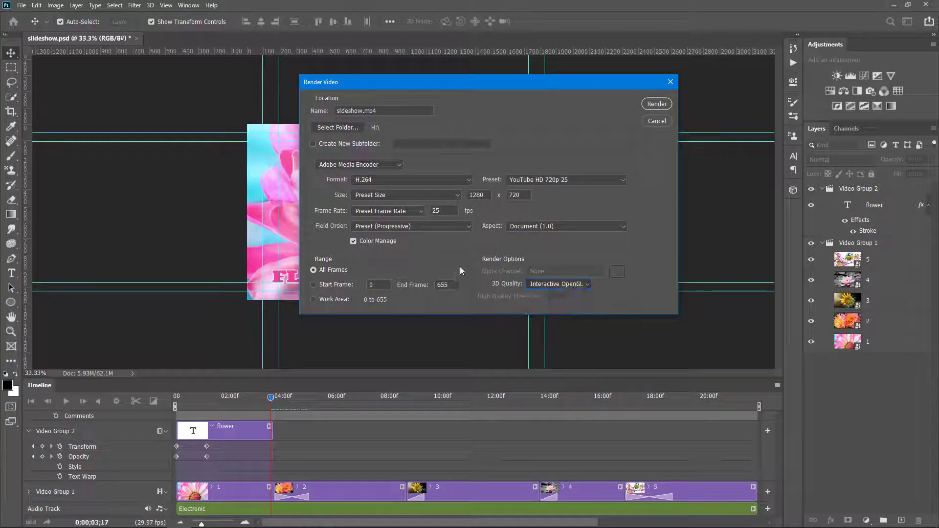
{"action": "left_click", "coordinate": [657, 106]}
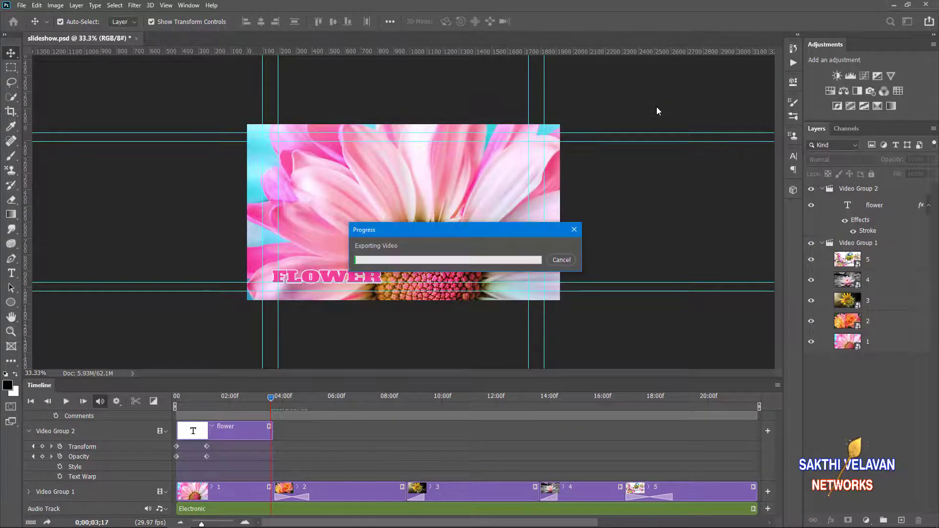